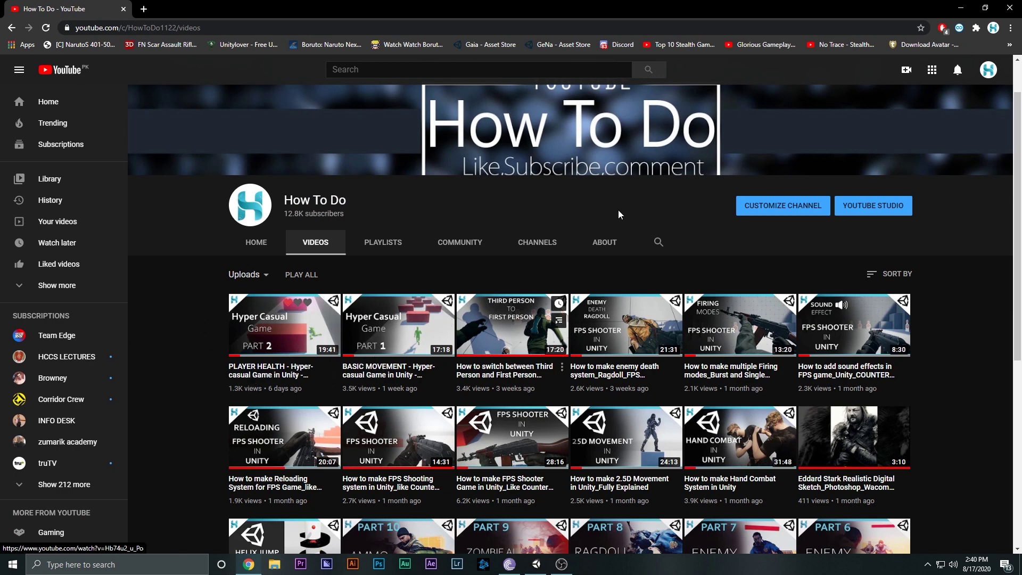
- Switch to Unity and start a 3D Ragdoll for the Player object, keeping the Create Ragdoll window beside the hierarchy
click(961, 9)
key(ctrl+p)
right_drag(682, 289, 496, 191)
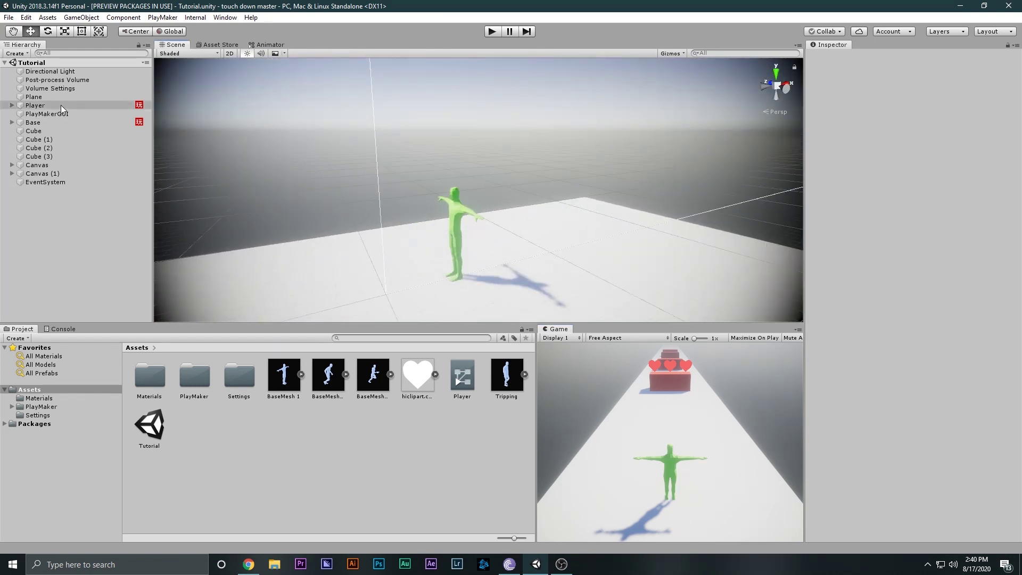
click(30, 106)
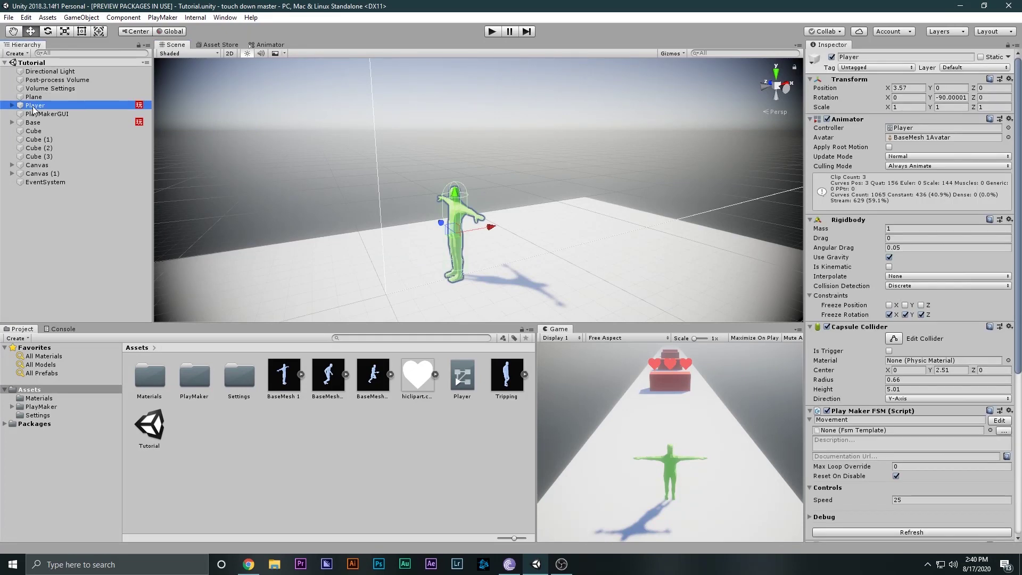
right_click(34, 109)
mouse_move(92, 189)
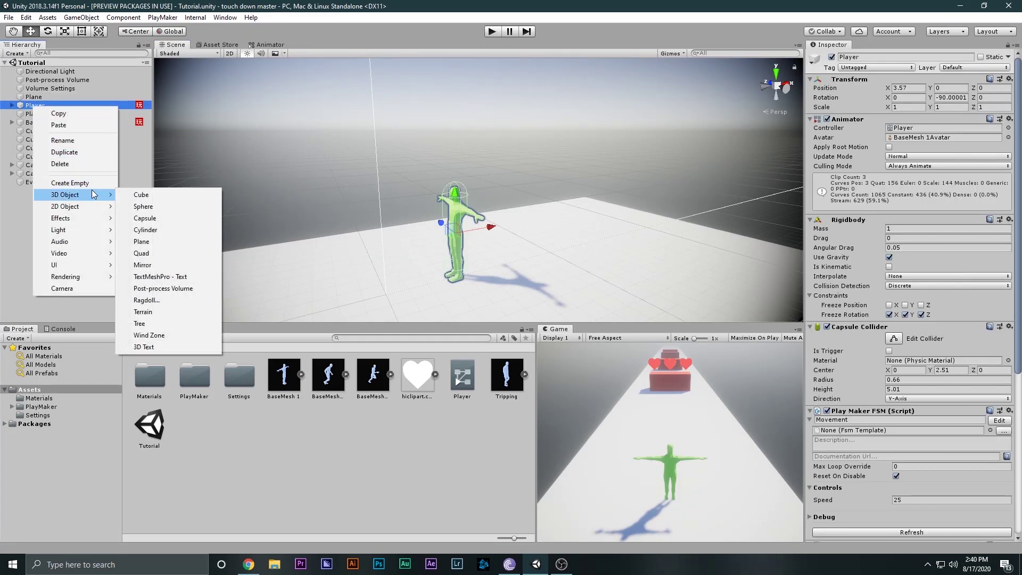
click(159, 301)
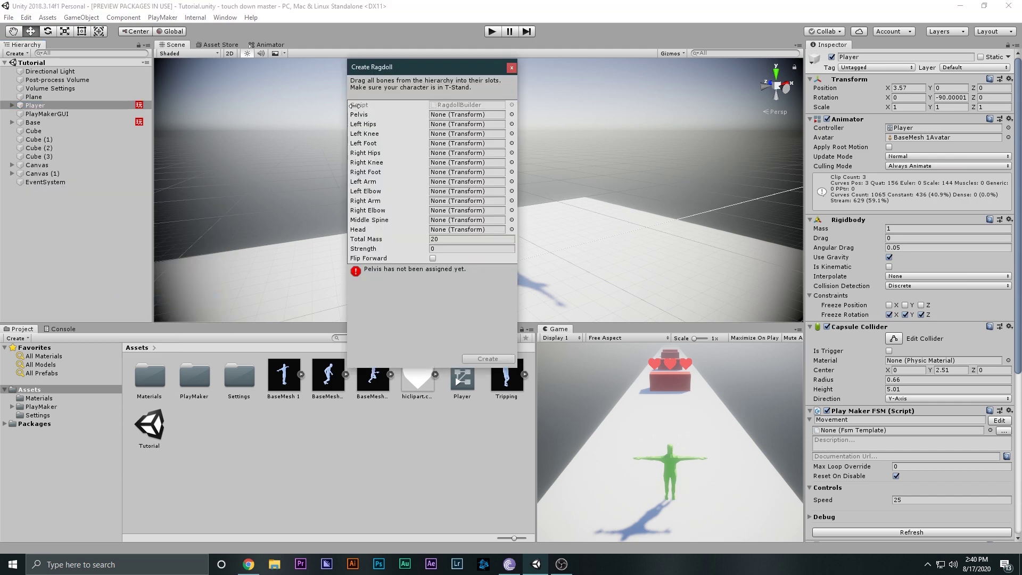
drag(415, 64, 291, 53)
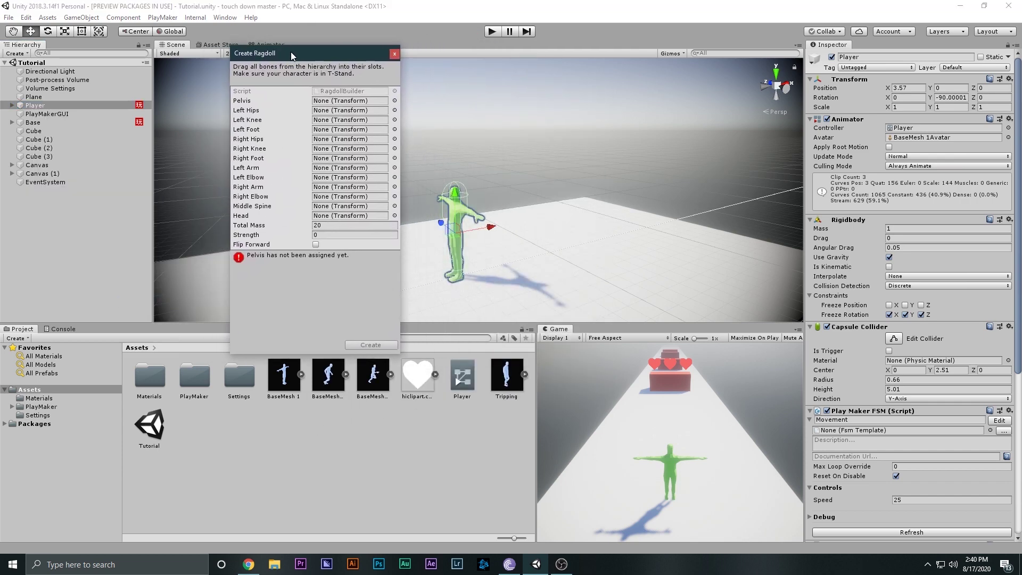
- Expand the Player's skeleton and assign the mixamorig:Hips bone as the ragdoll's Pelvis
click(12, 105)
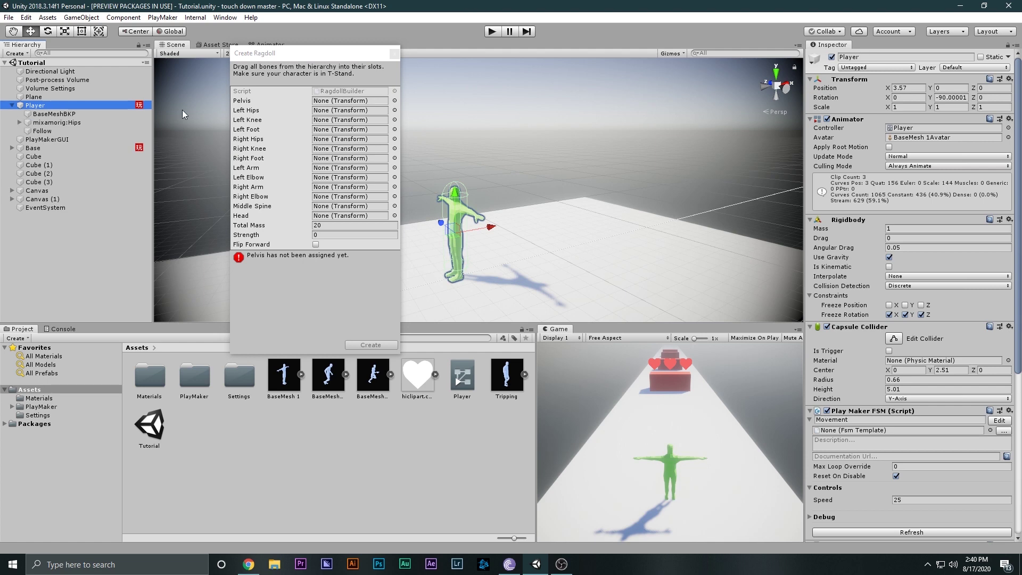
click(19, 122)
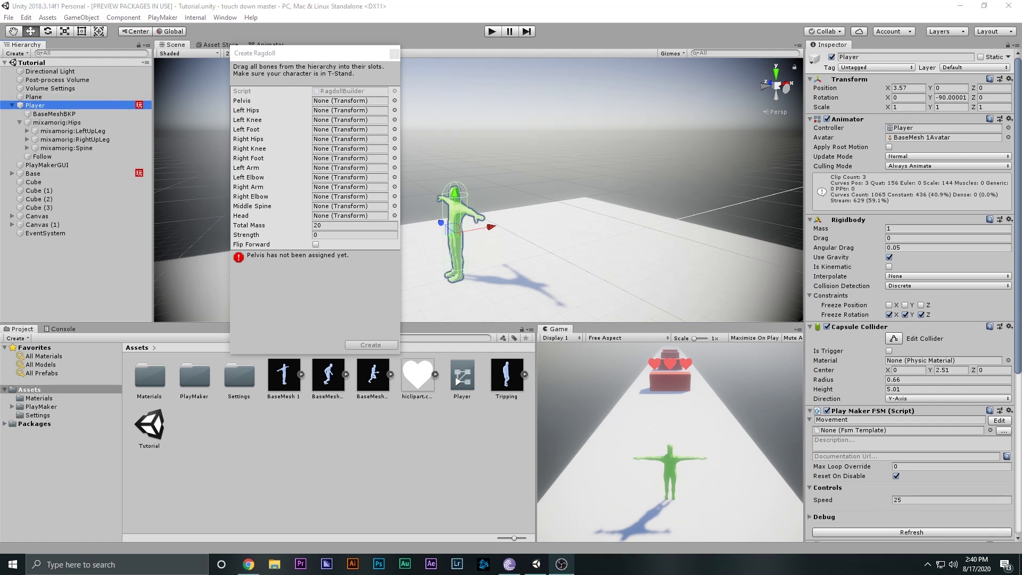
click(56, 123)
click(59, 140)
click(59, 148)
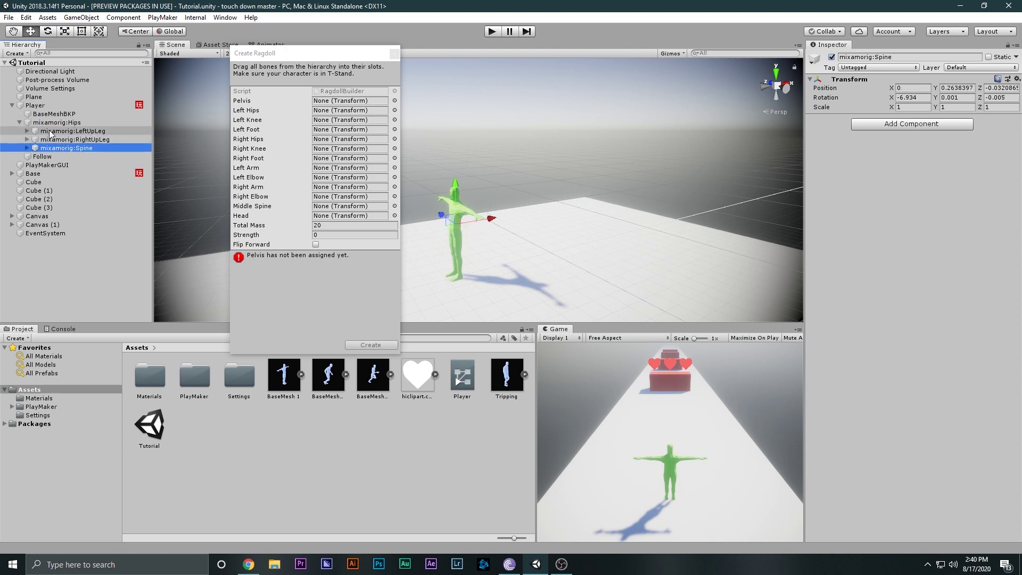
drag(57, 124, 341, 106)
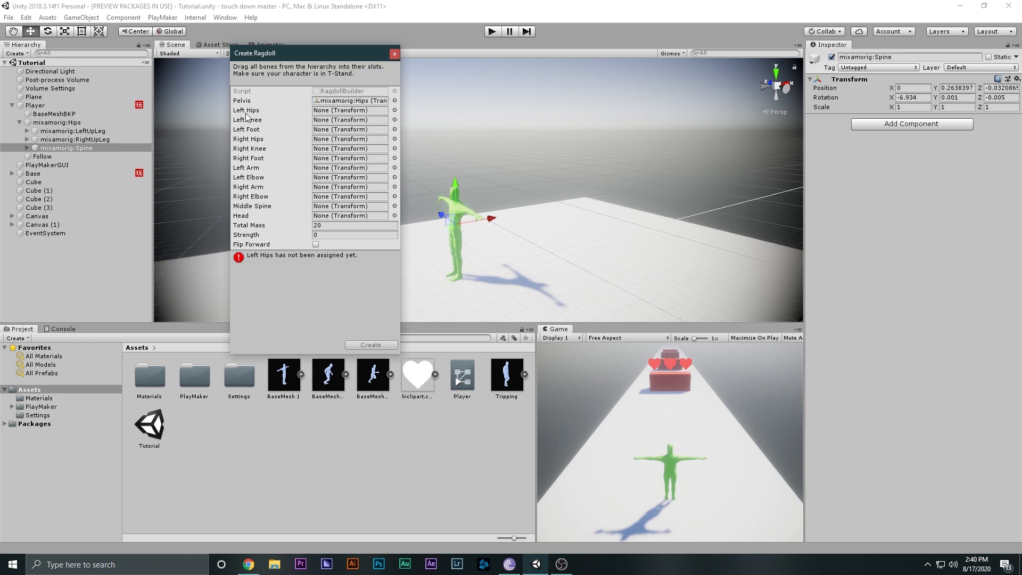
- Assign the LeftUpLeg, LeftLeg and LeftFoot bones to the ragdoll's Left Hips, Left Knee and Left Foot
drag(73, 131, 341, 111)
click(33, 132)
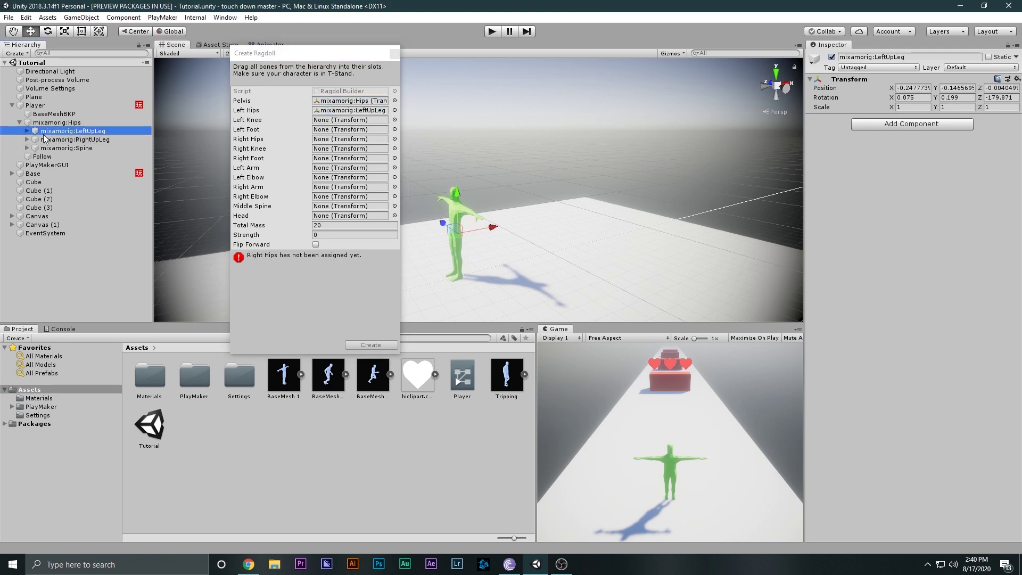
click(27, 130)
drag(76, 139, 341, 121)
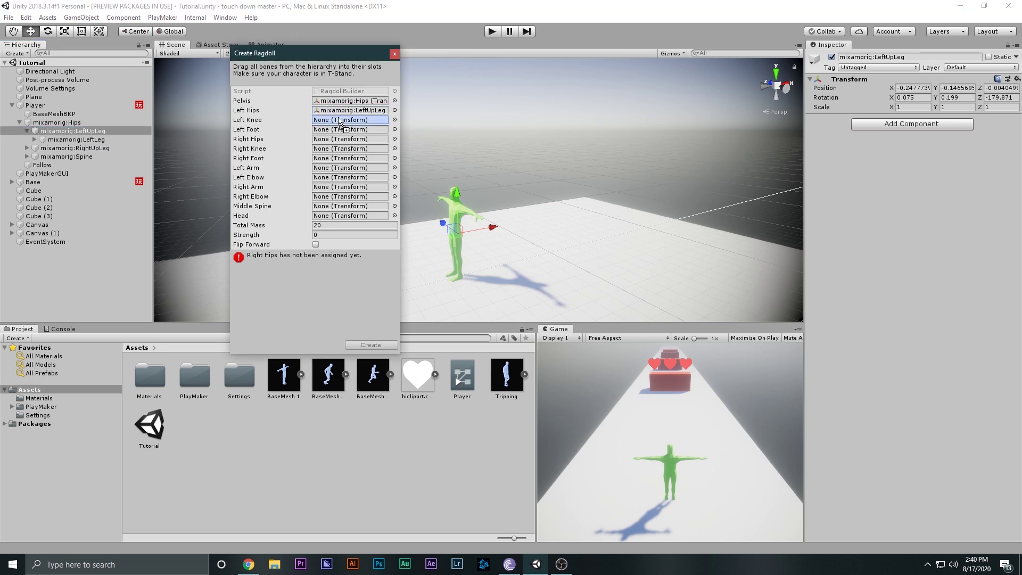
click(34, 139)
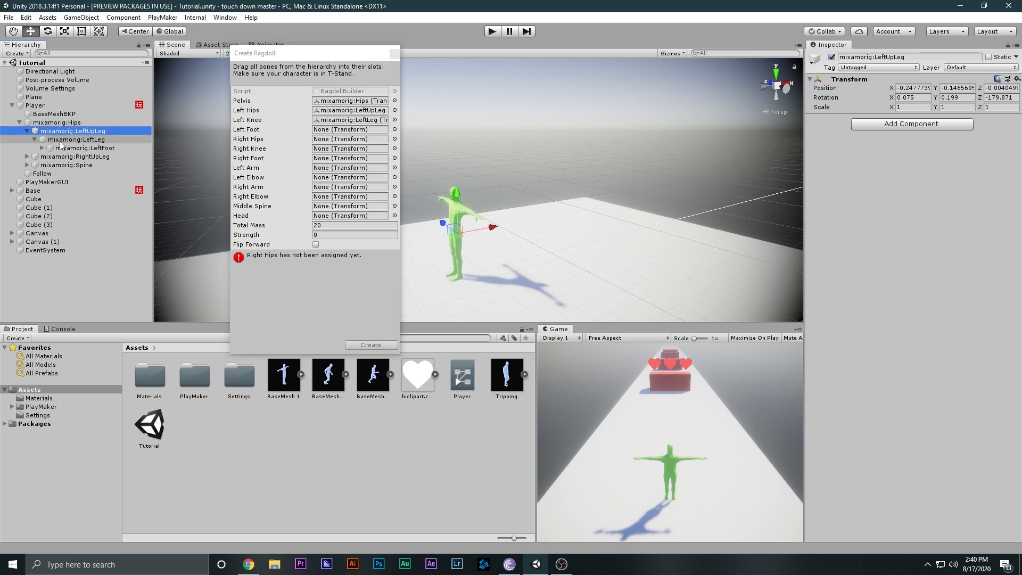
drag(80, 148, 341, 131)
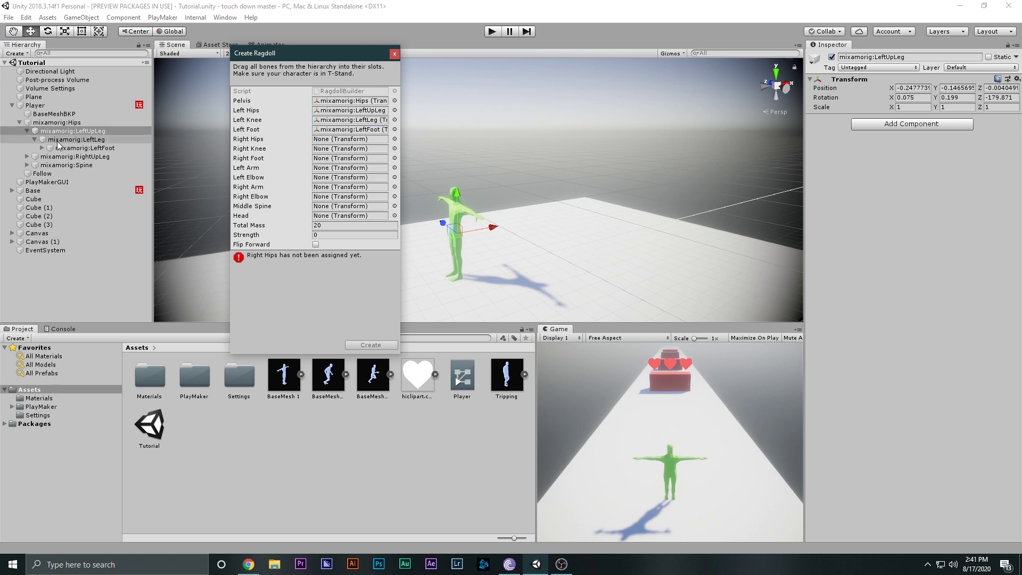
- Assign the RightUpLeg, RightLeg and RightFoot bones to the ragdoll's Right Hips, Right Knee and Right Foot
click(26, 157)
drag(75, 157, 325, 149)
click(34, 165)
drag(86, 174, 337, 160)
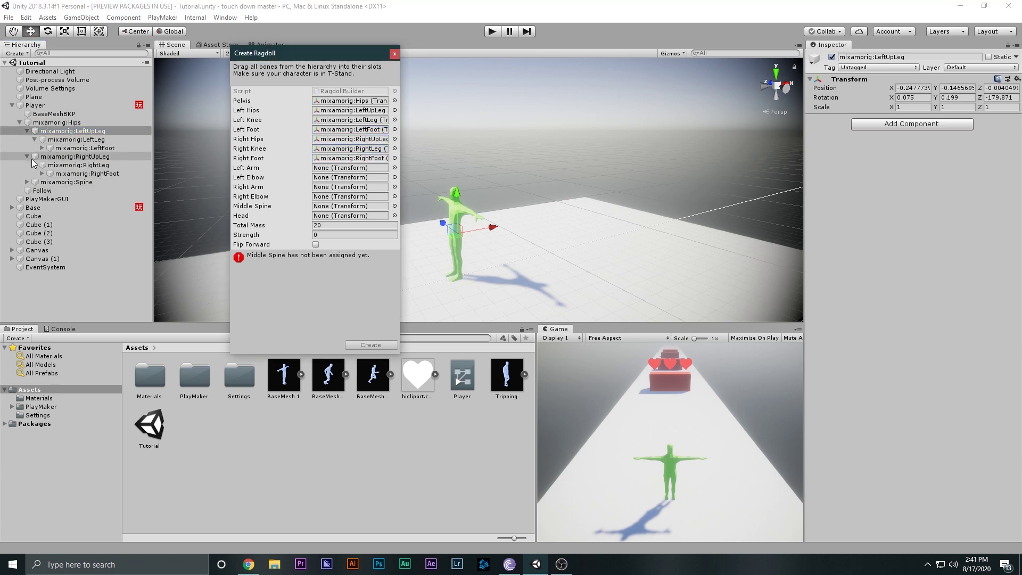
- Collapse the leg bones and expand the spine chain through both shoulders down to the left and right arm bones
click(27, 131)
click(27, 139)
click(27, 149)
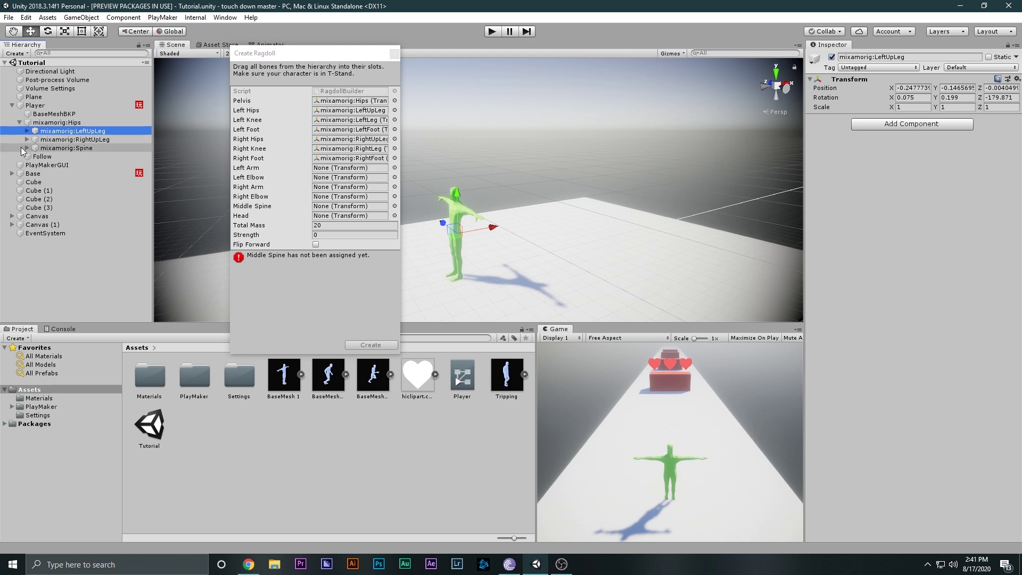
click(54, 156)
click(34, 157)
click(41, 165)
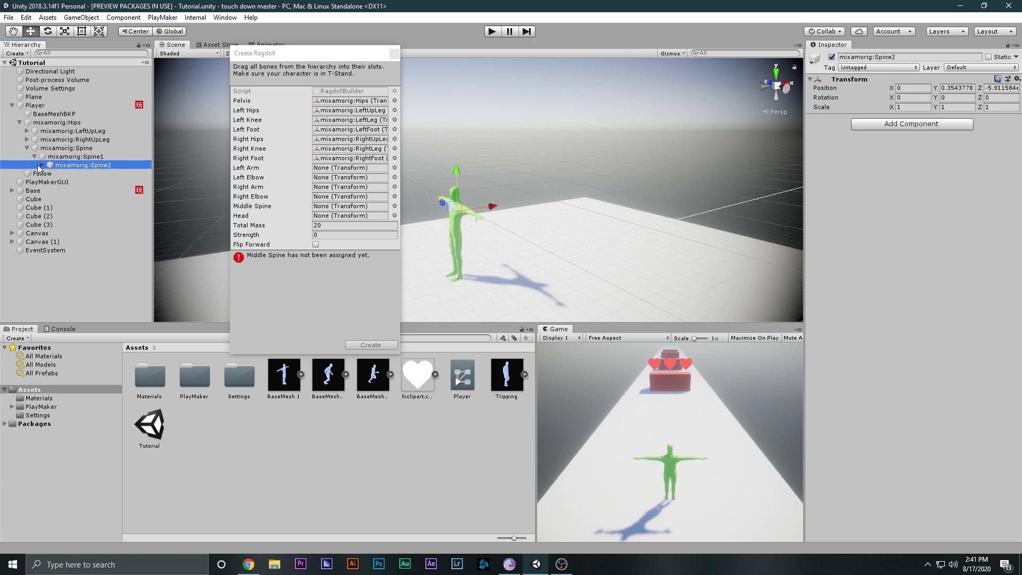
click(41, 165)
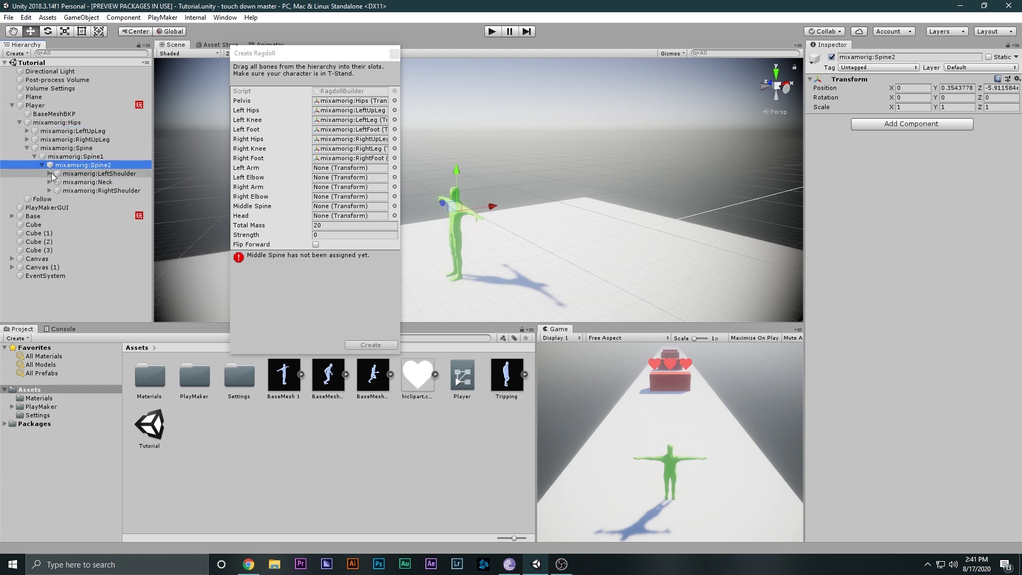
click(49, 174)
click(49, 199)
click(56, 182)
- Assign LeftArm and LeftForeArm to Left Arm and Left Elbow, and RightArm and RightForeArm to Right Arm and Right Elbow
double_click(112, 191)
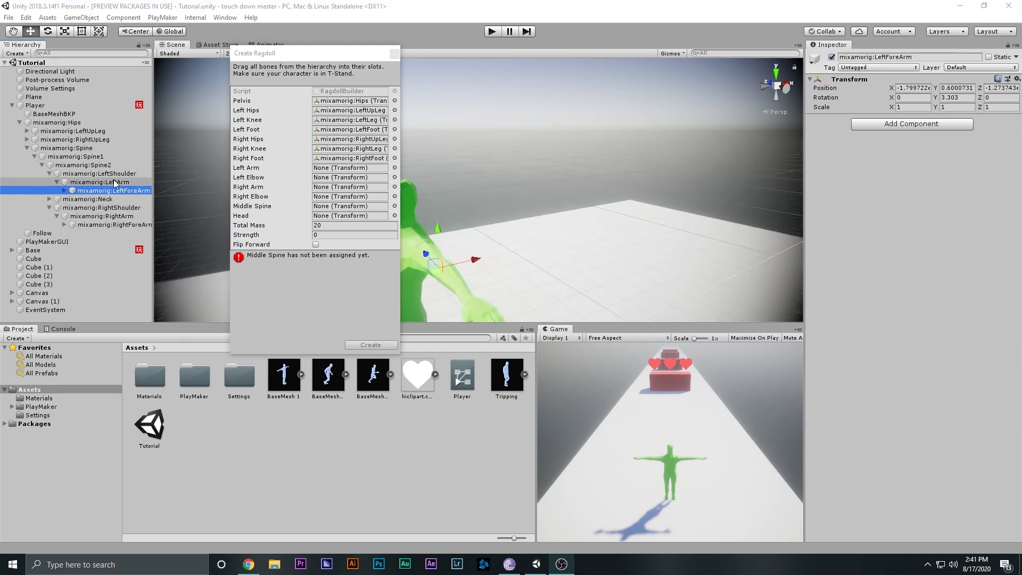
click(114, 182)
drag(111, 184, 340, 184)
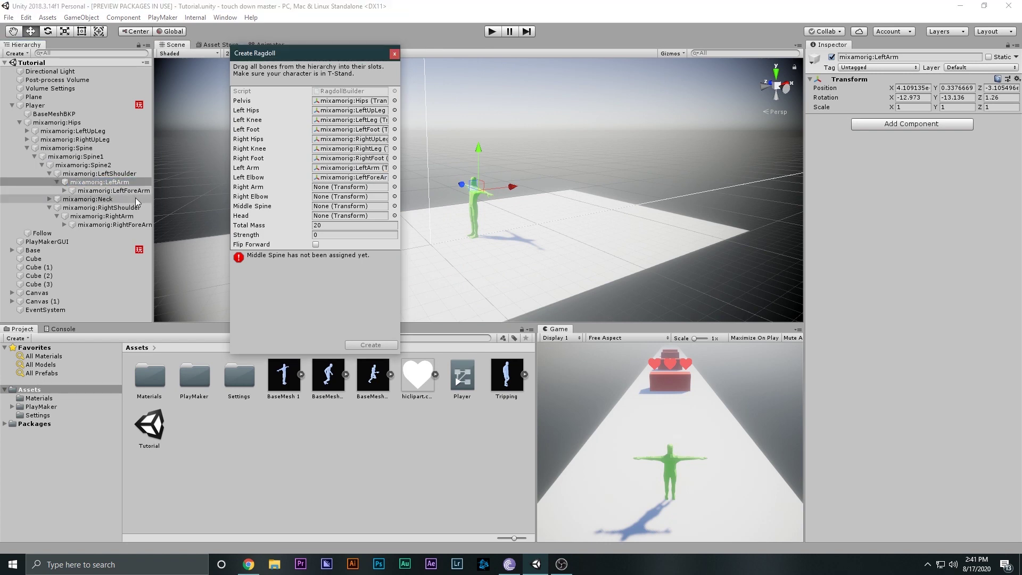
drag(100, 216, 329, 203)
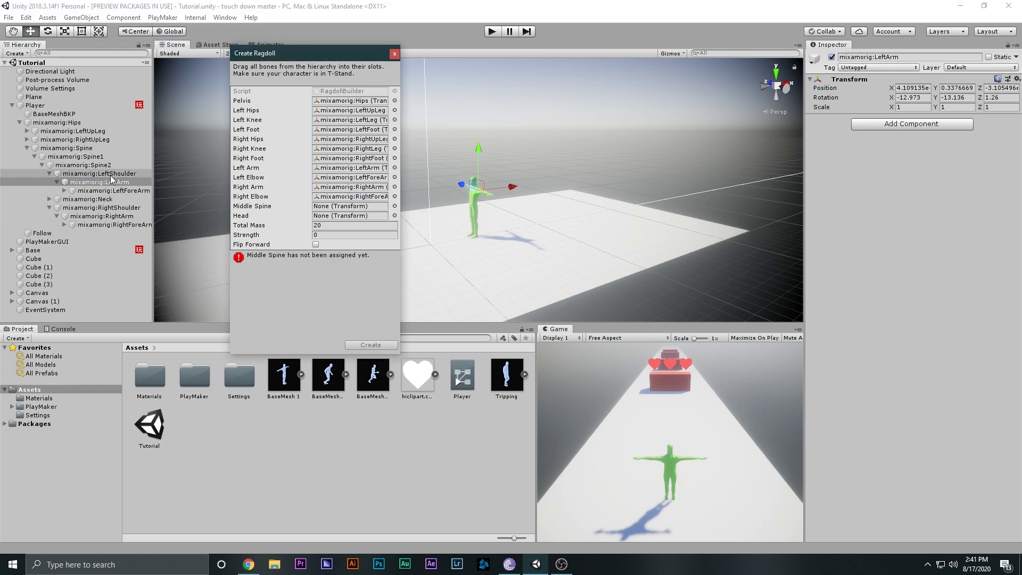
- Assign mixamorig:Spine1 as the Middle Spine and mixamorig:Head as the Head, and create the ragdoll
drag(80, 165, 326, 209)
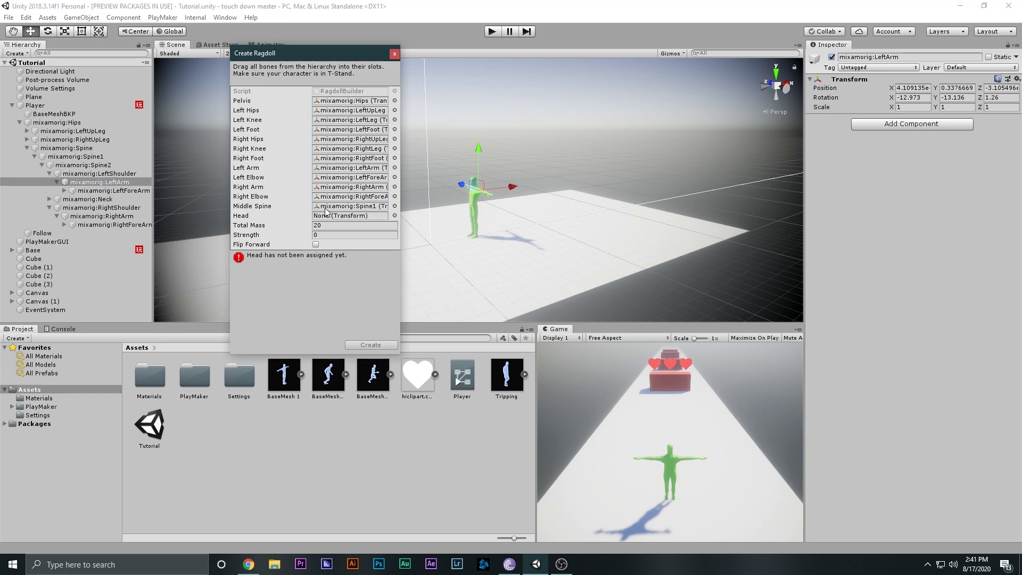
click(49, 199)
drag(94, 207, 268, 197)
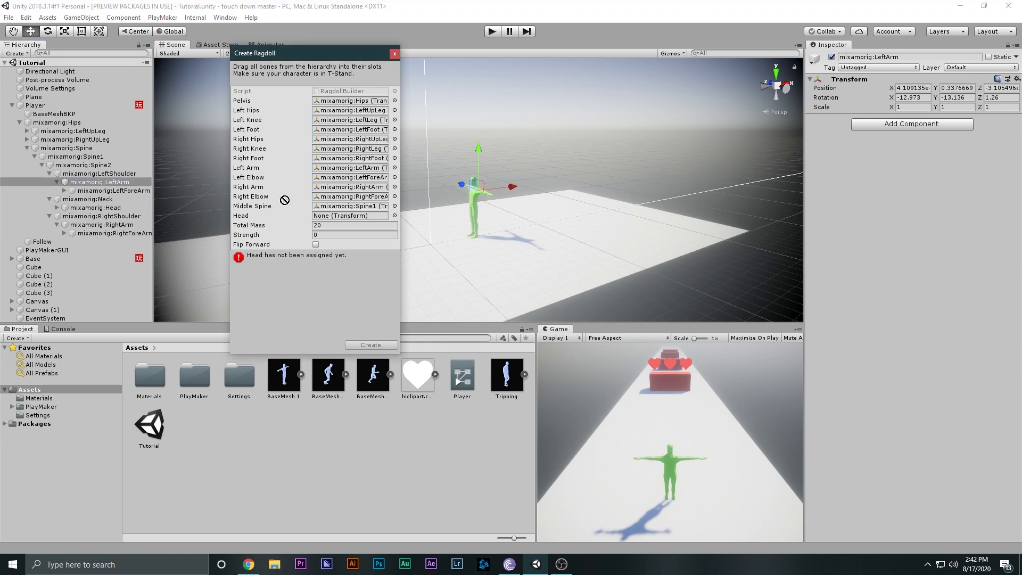
drag(335, 218, 335, 218)
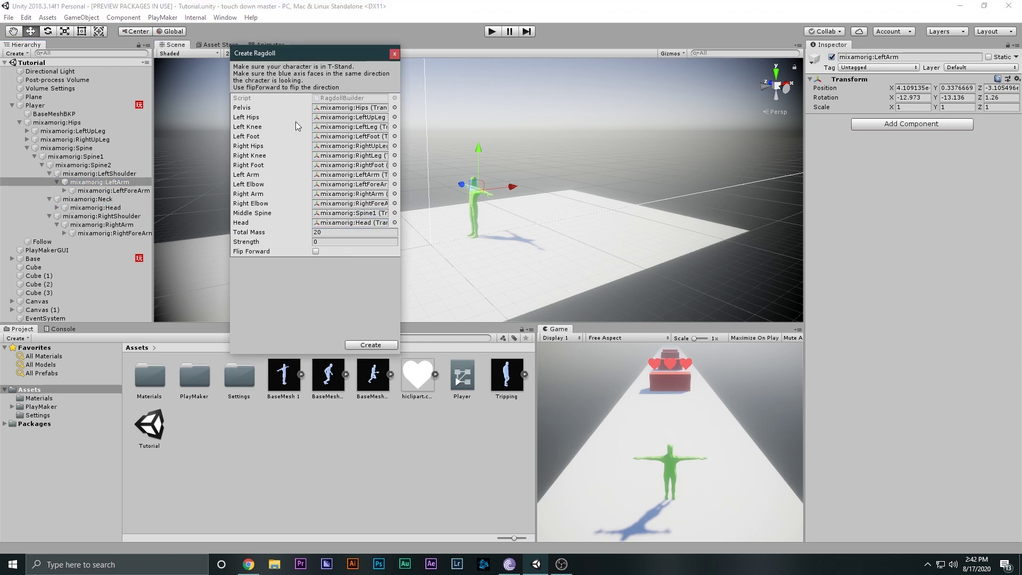
click(337, 233)
click(367, 345)
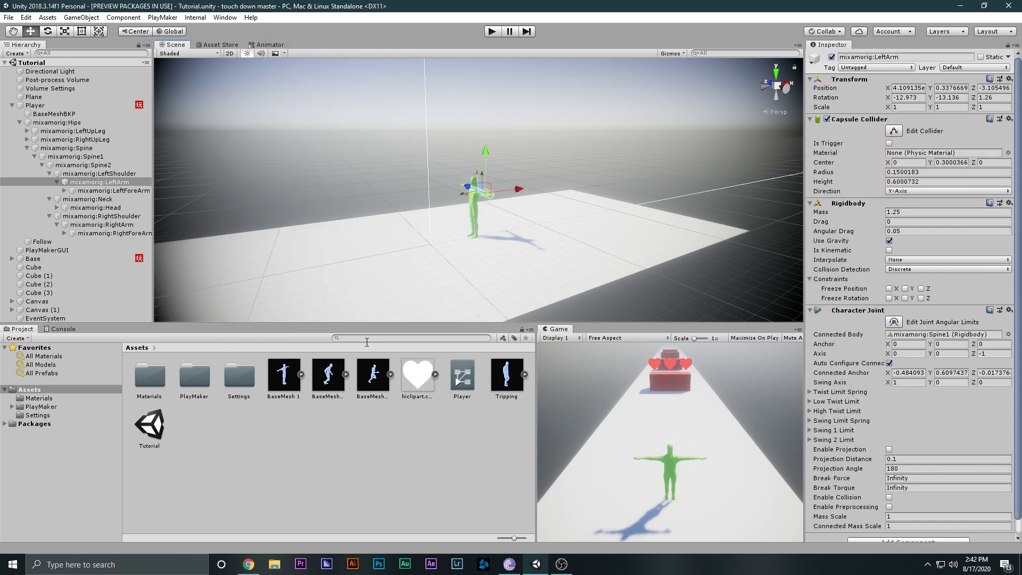
- Examine the ragdoll colliders on the Player from the front to see how they fit the body
click(60, 106)
alt+drag(343, 164, 529, 138)
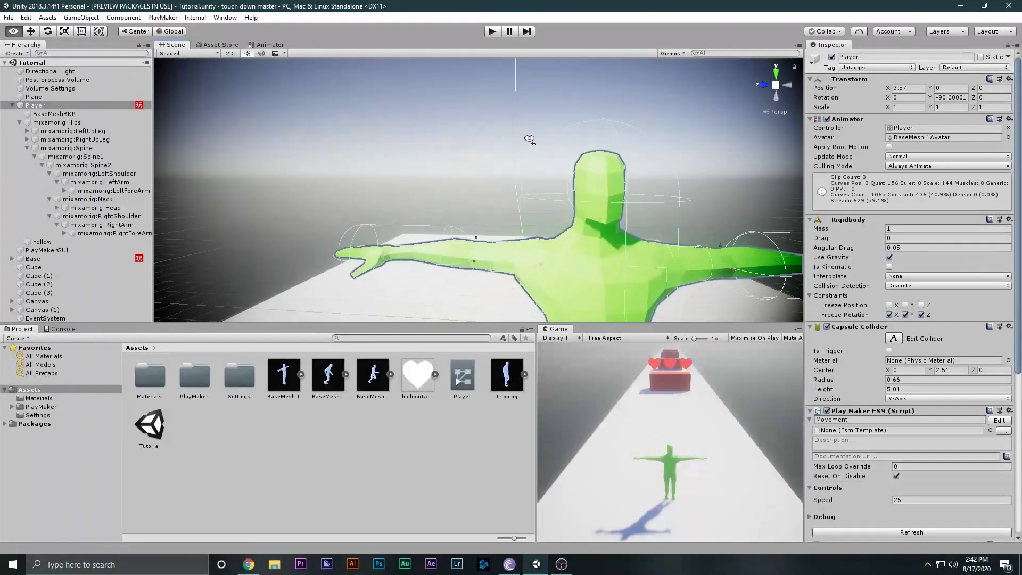
key(f)
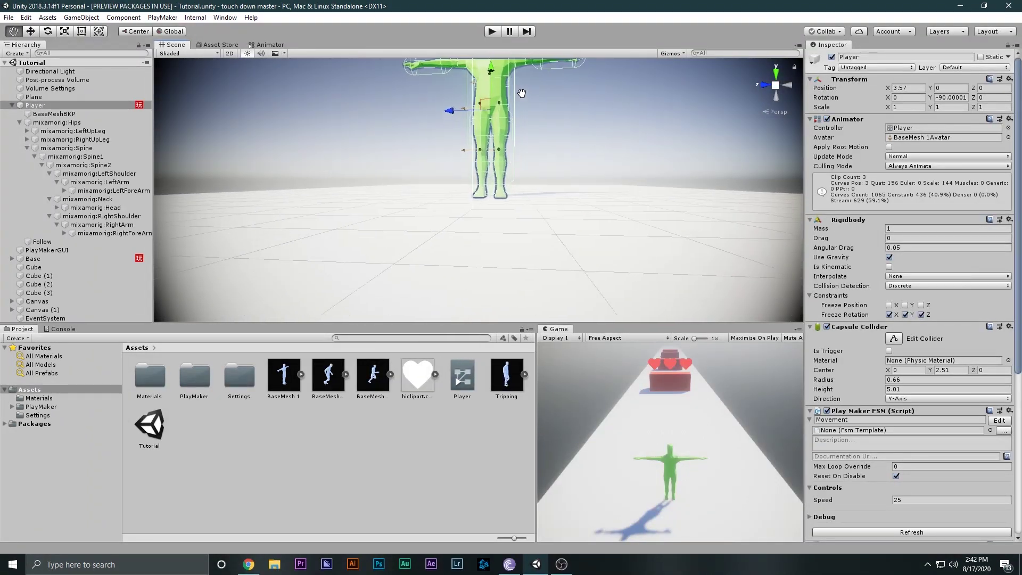
key(w)
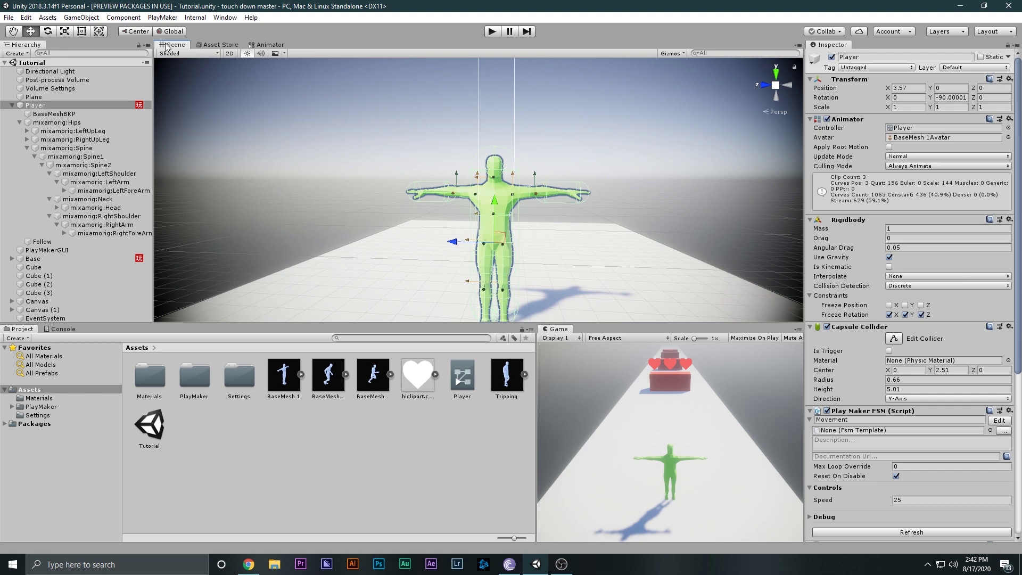
key(q)
drag(512, 192, 516, 178)
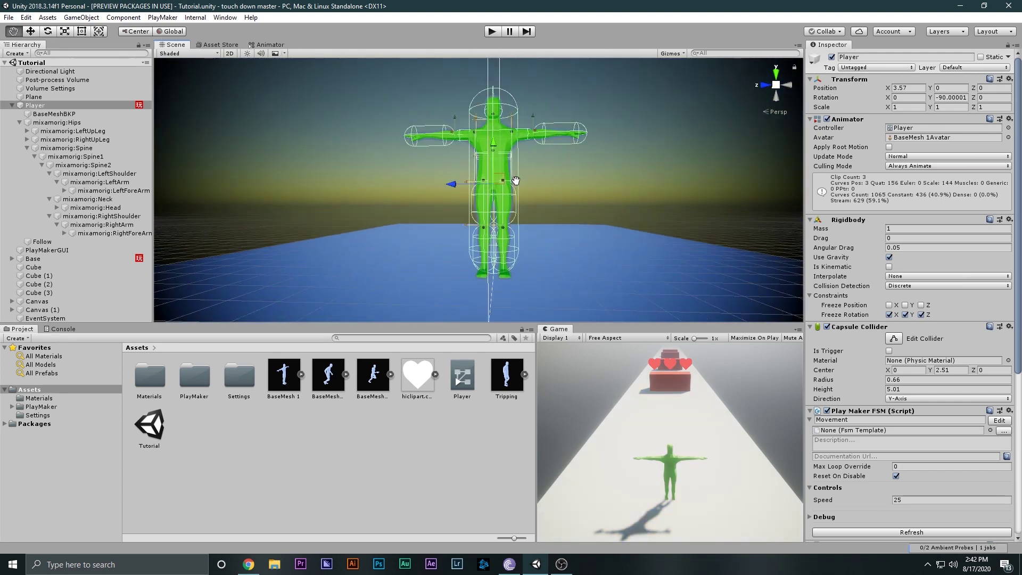
key(w)
scroll(507, 163, up, 3)
scroll(534, 123, down, 2)
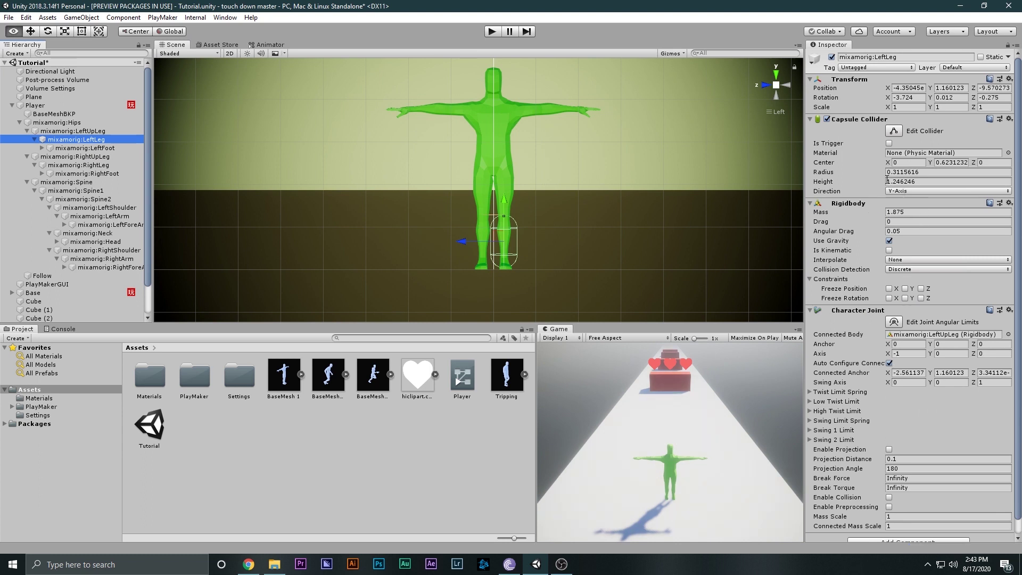
- Reduce the capsule collider radius of the LeftLeg and LeftUpLeg bones to fit the left leg
drag(886, 177, 874, 168)
click(111, 123)
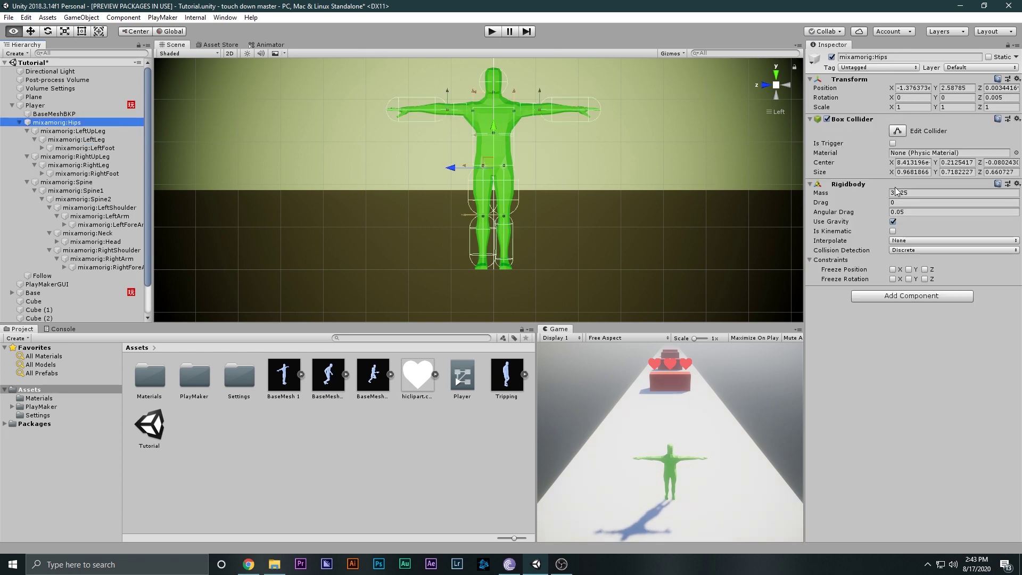
click(48, 139)
click(46, 148)
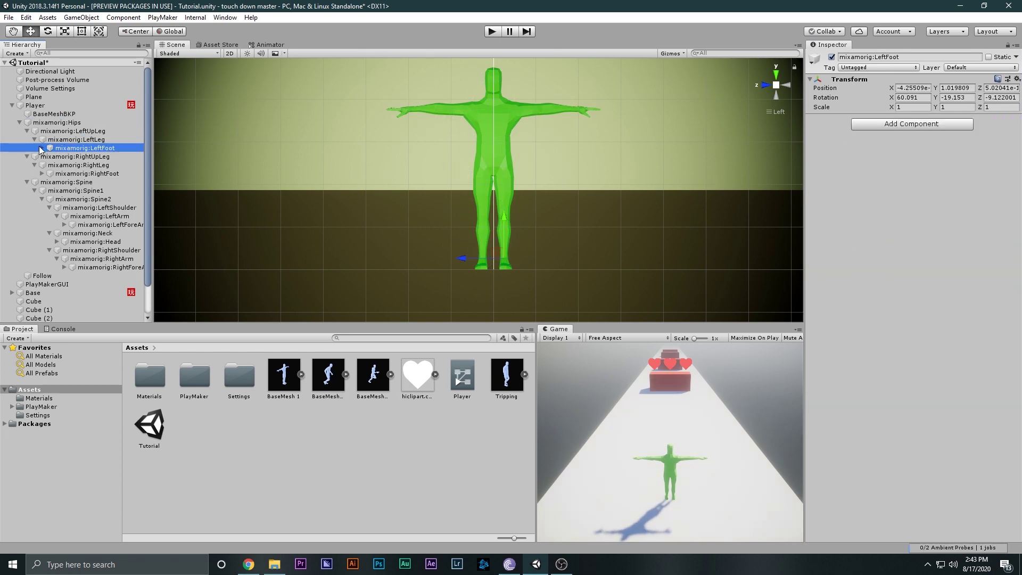
click(73, 131)
drag(877, 168, 870, 168)
- Set the capsule collider radius to 0.2 on the RightUpLeg bone and 0.16 on the RightLeg bone
click(42, 156)
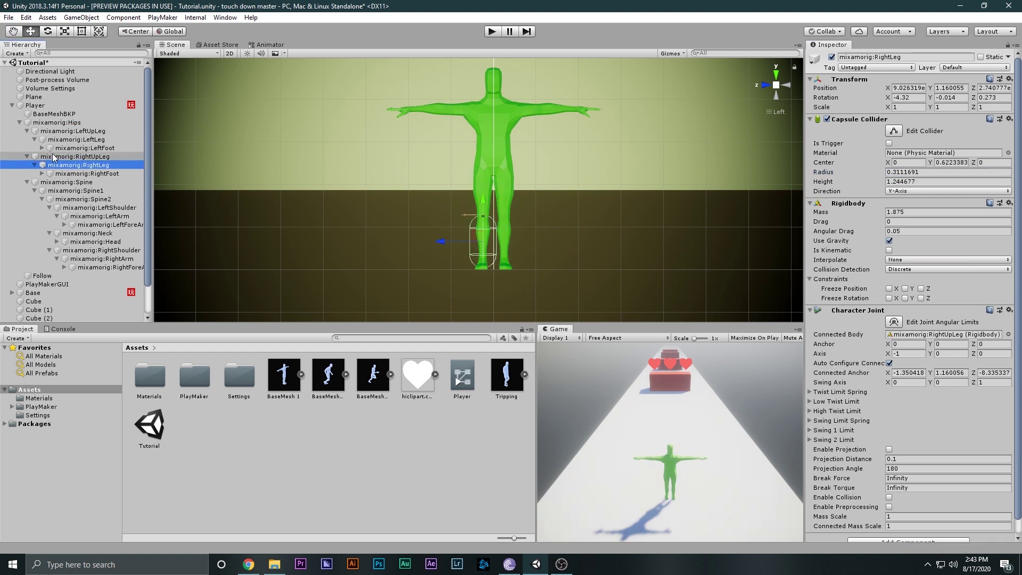
drag(885, 173, 874, 175)
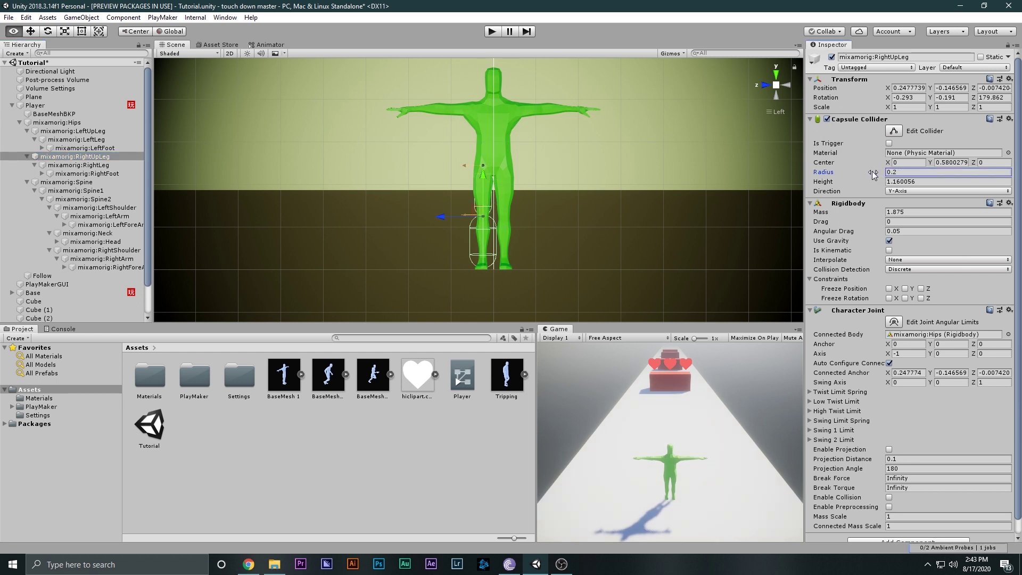
click(119, 162)
drag(884, 173, 873, 171)
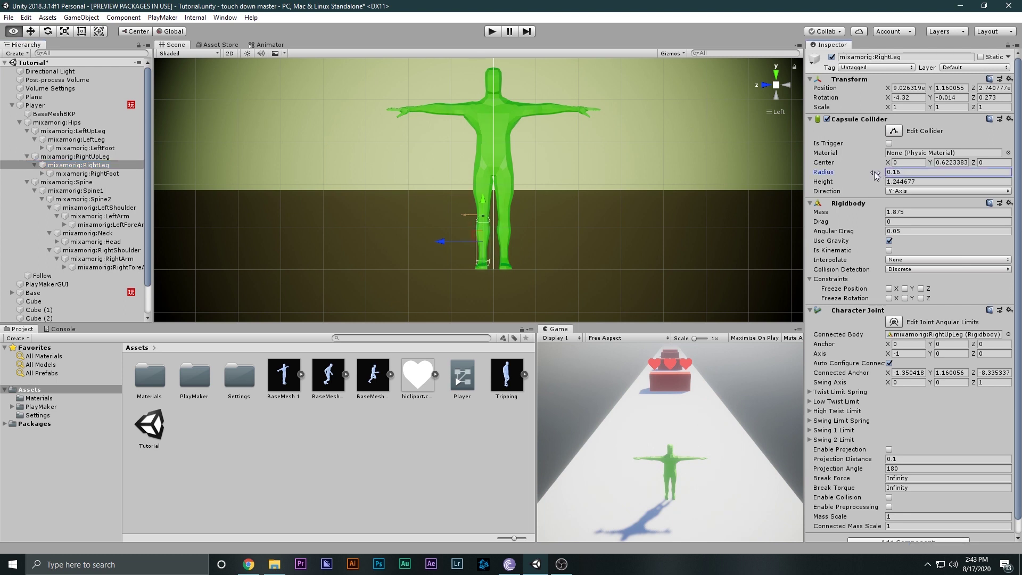
- Check the LeftArm bone's capsule collider and set the LeftForeArm bone's capsule collider radius to 0.15
click(99, 215)
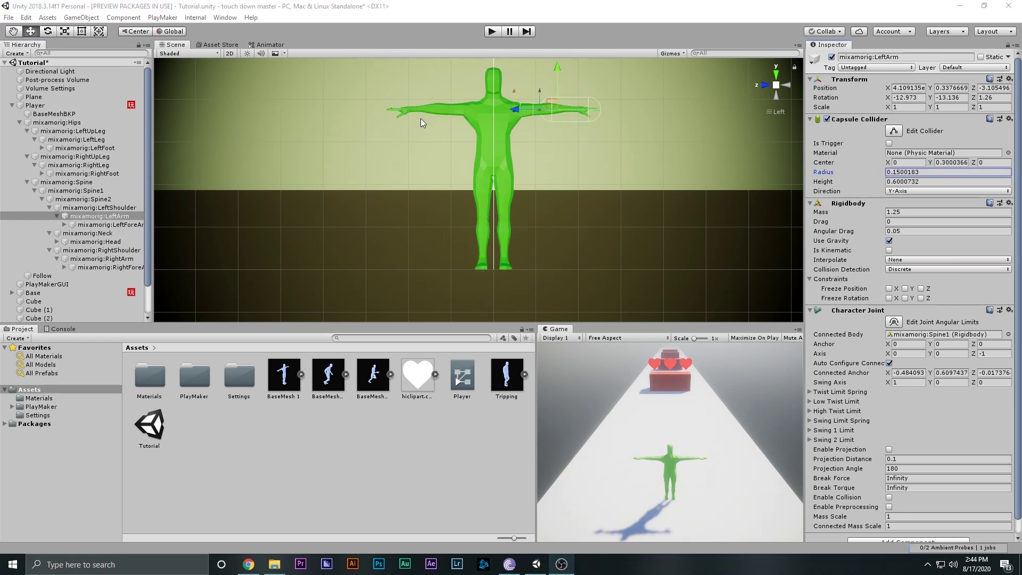
scroll(421, 122, up, 4)
key(f)
key(w)
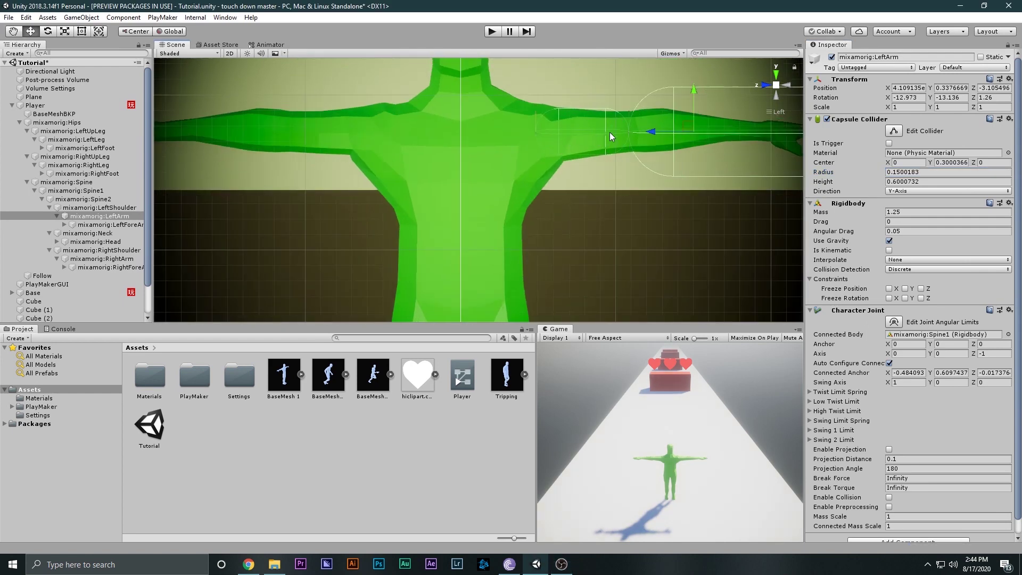
key(f)
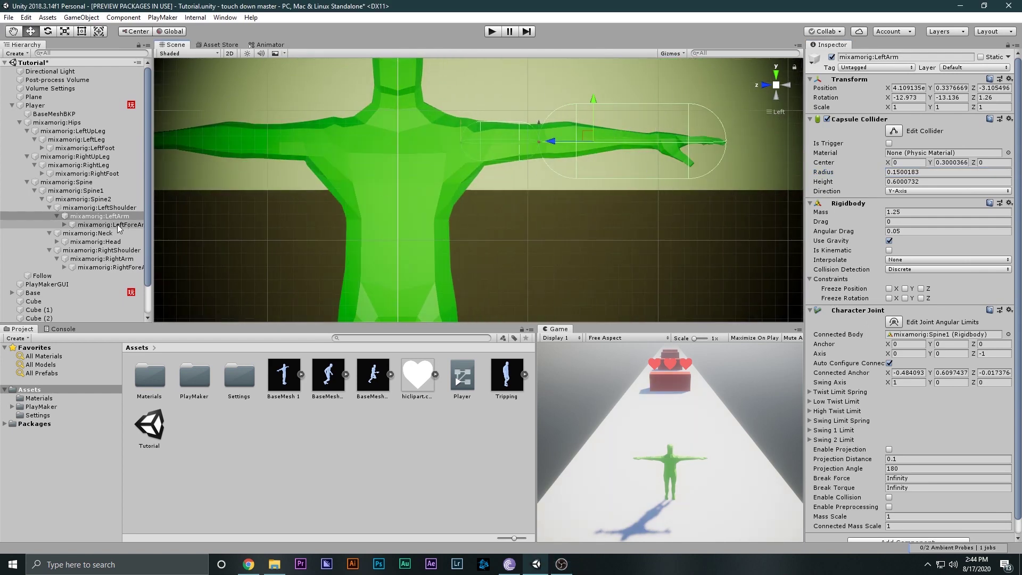
click(121, 224)
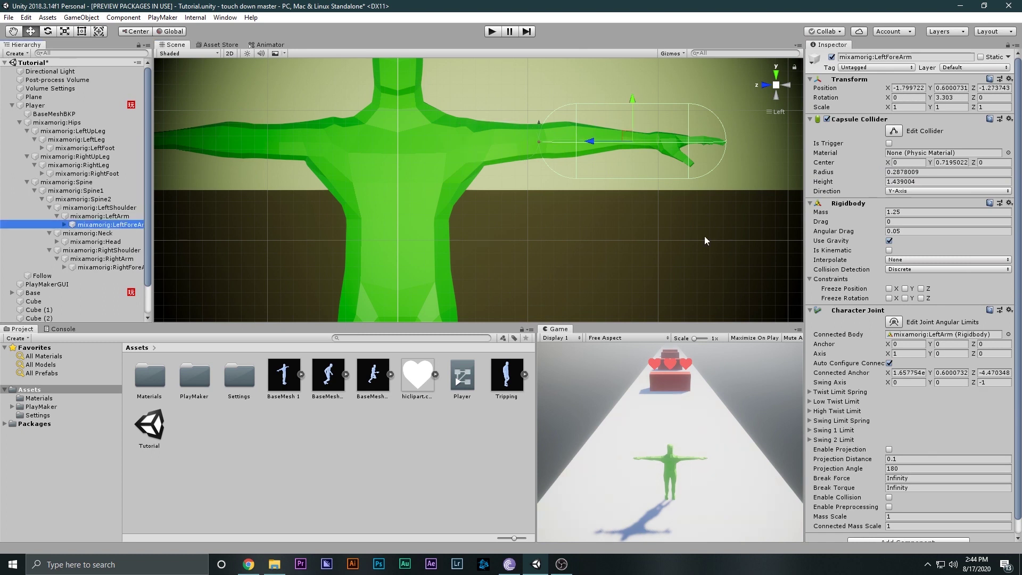
click(888, 172)
text(0.15)
- Try the X-Axis direction on the LeftForeArm capsule collider, and restore it to Y-Axis
alt+drag(719, 147, 462, 128)
click(905, 191)
click(899, 197)
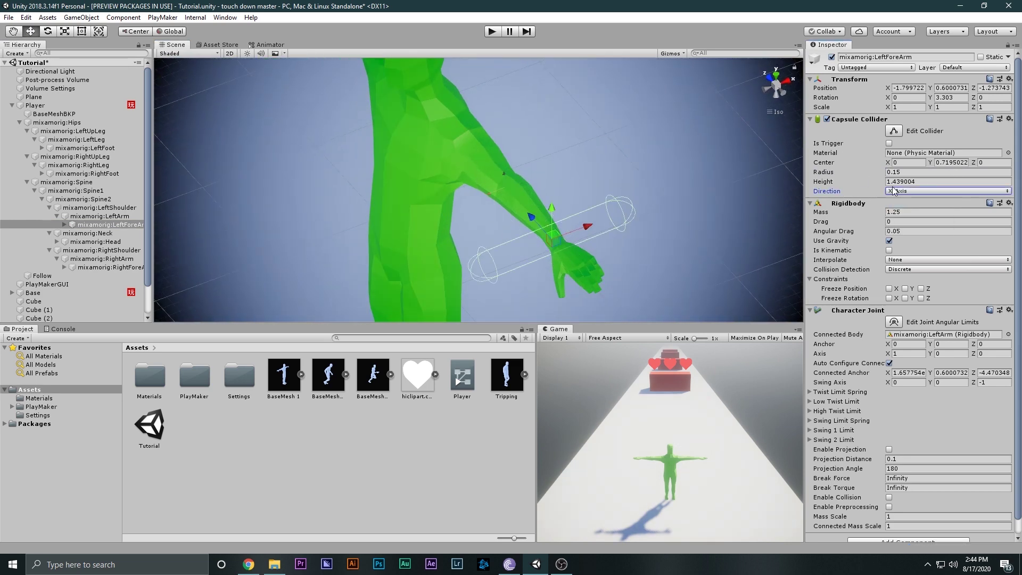
click(903, 191)
click(900, 211)
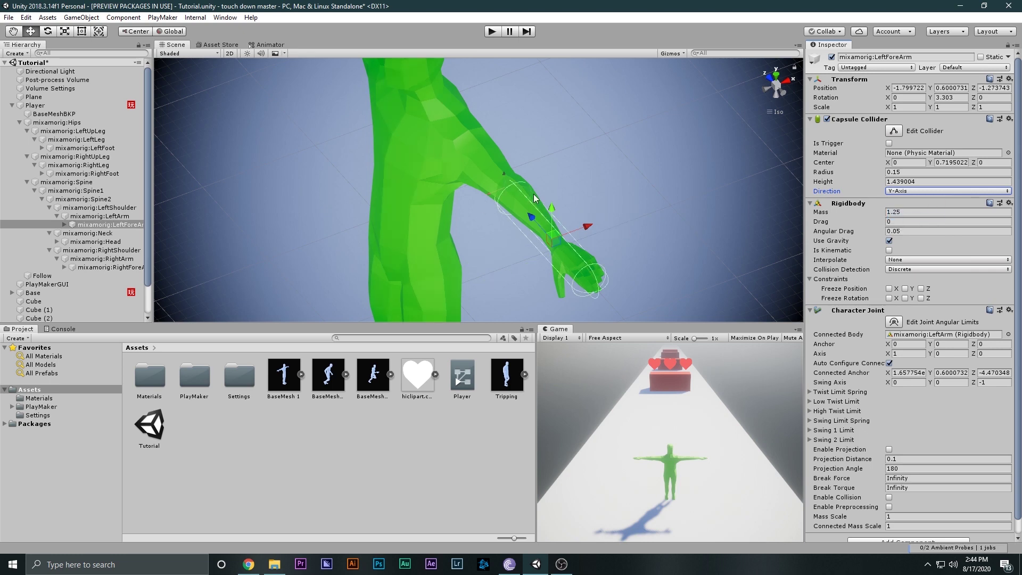
click(767, 90)
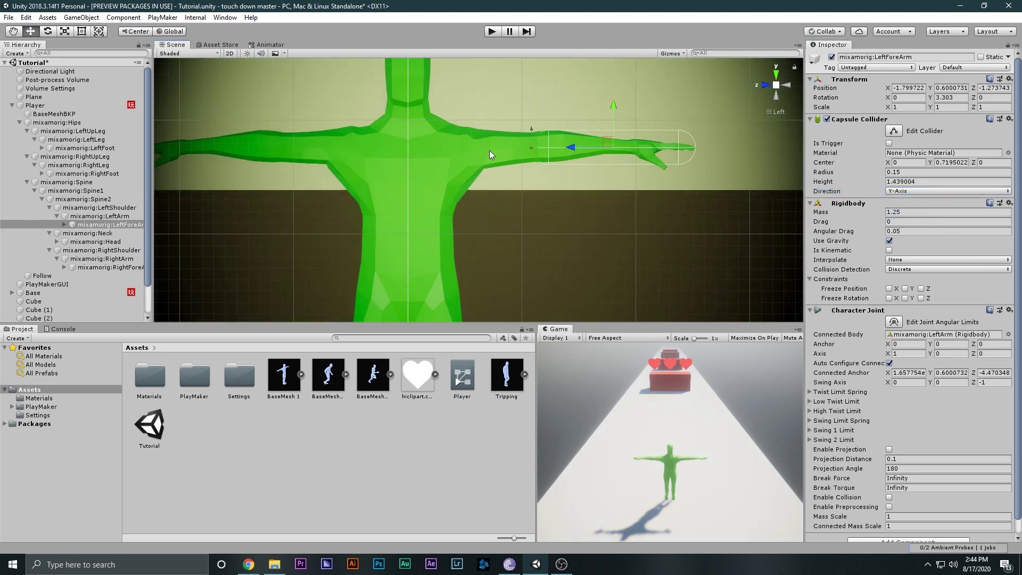
- Check the RightArm bone's capsule collider, and turn on scene lighting to view the whole Player in the level
click(101, 259)
middle_drag(330, 202, 472, 201)
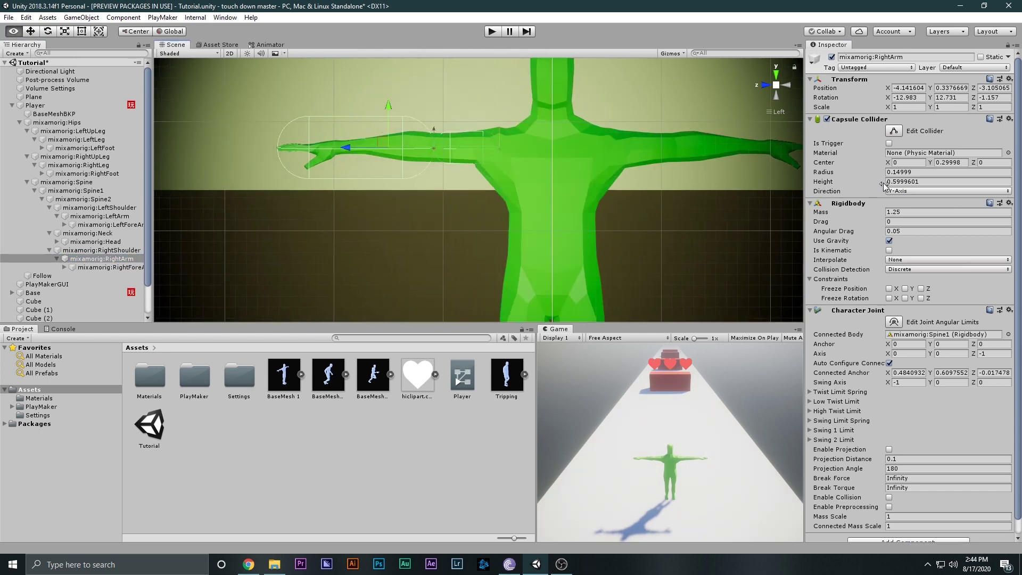
double_click(34, 105)
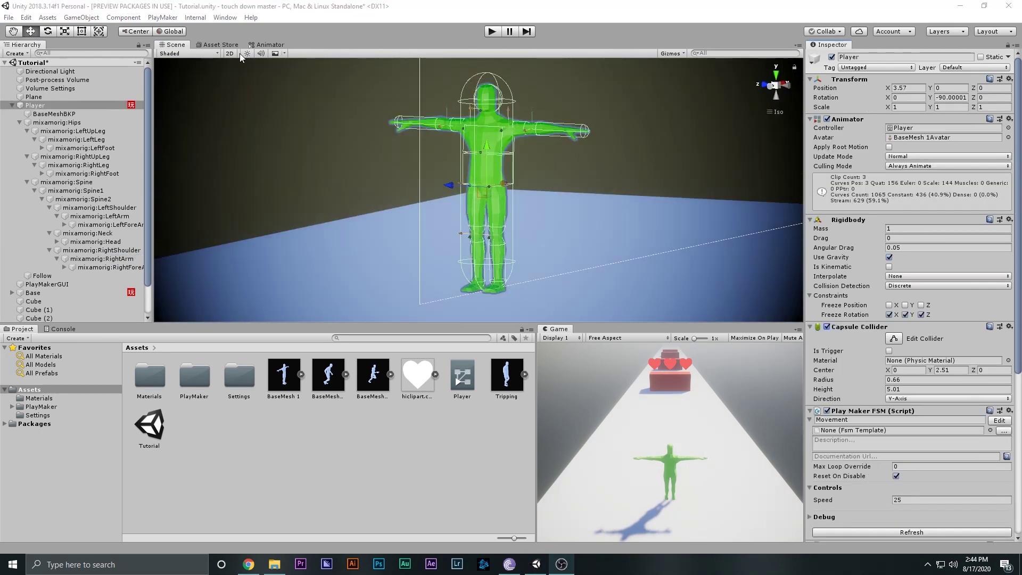
click(248, 54)
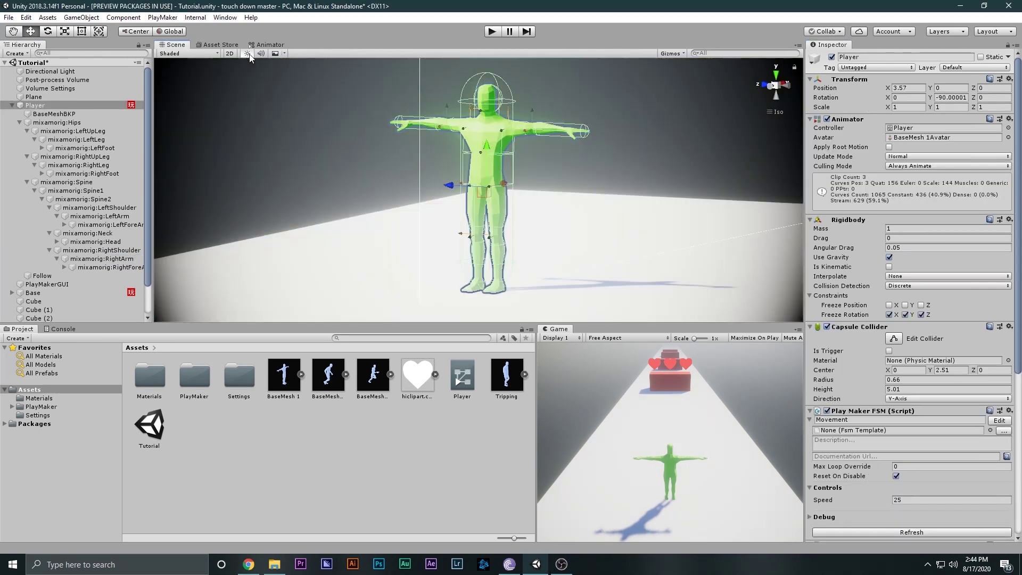
click(765, 85)
right_click(763, 90)
click(401, 162)
alt+drag(402, 162, 291, 215)
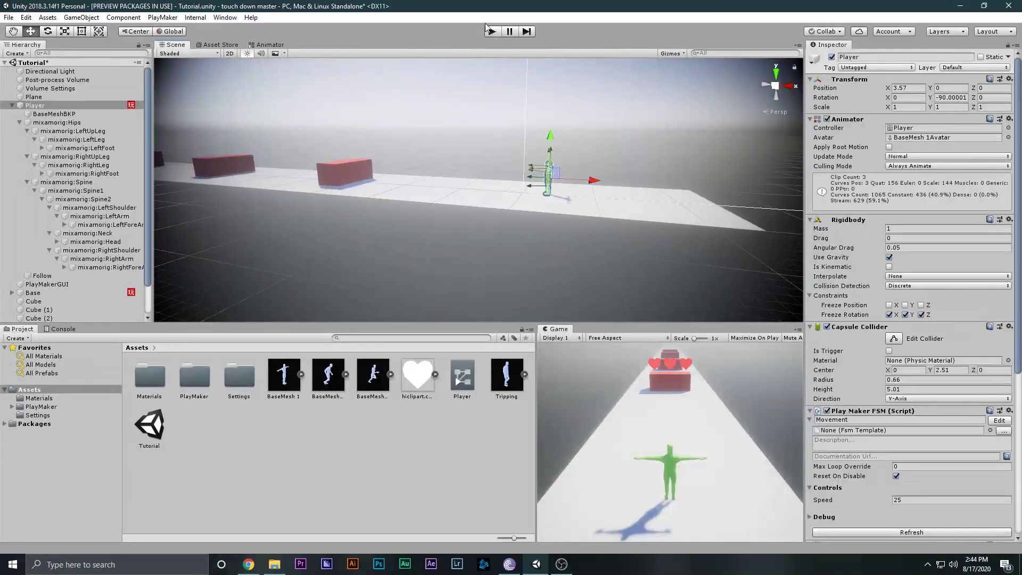
- Test-play the game with the Player's Capsule Collider disabled, and again with the collider re-enabled
click(493, 31)
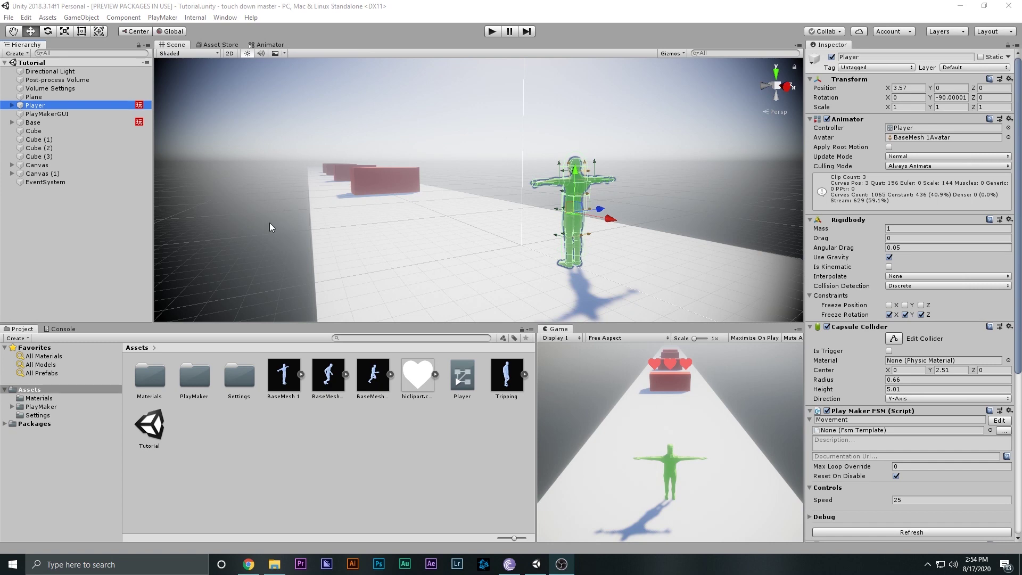
click(827, 327)
click(493, 32)
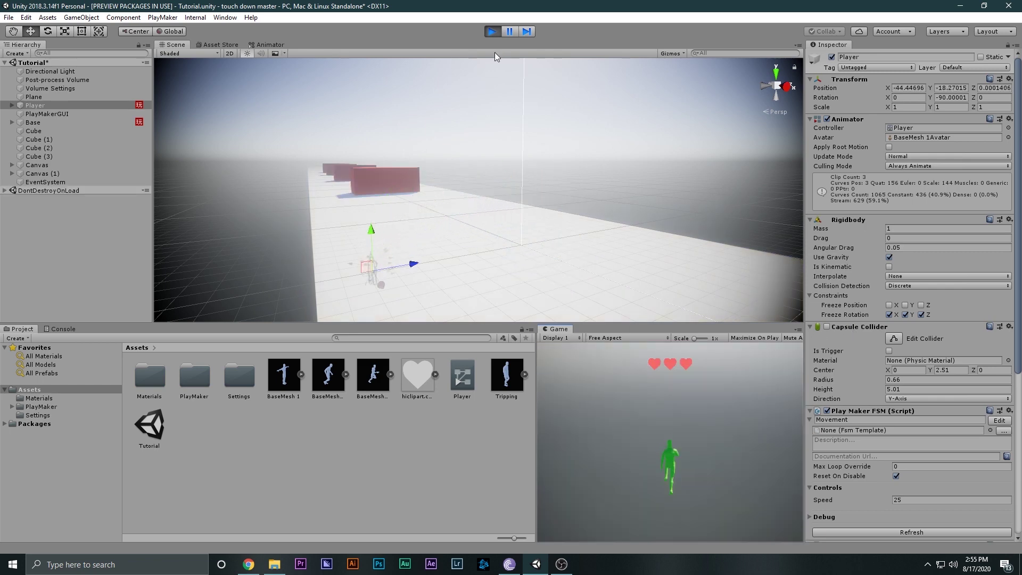
click(495, 32)
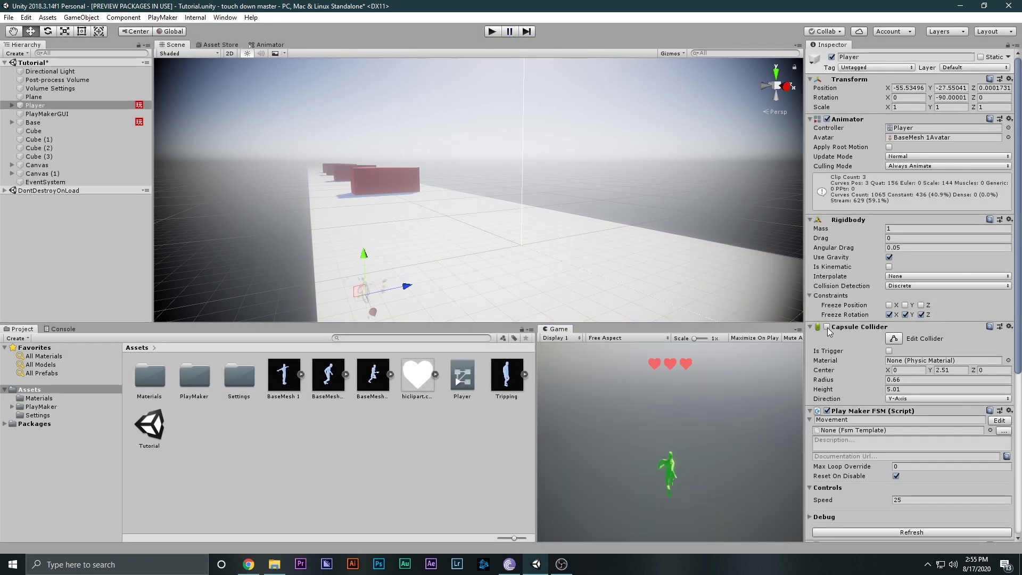
click(827, 327)
click(491, 32)
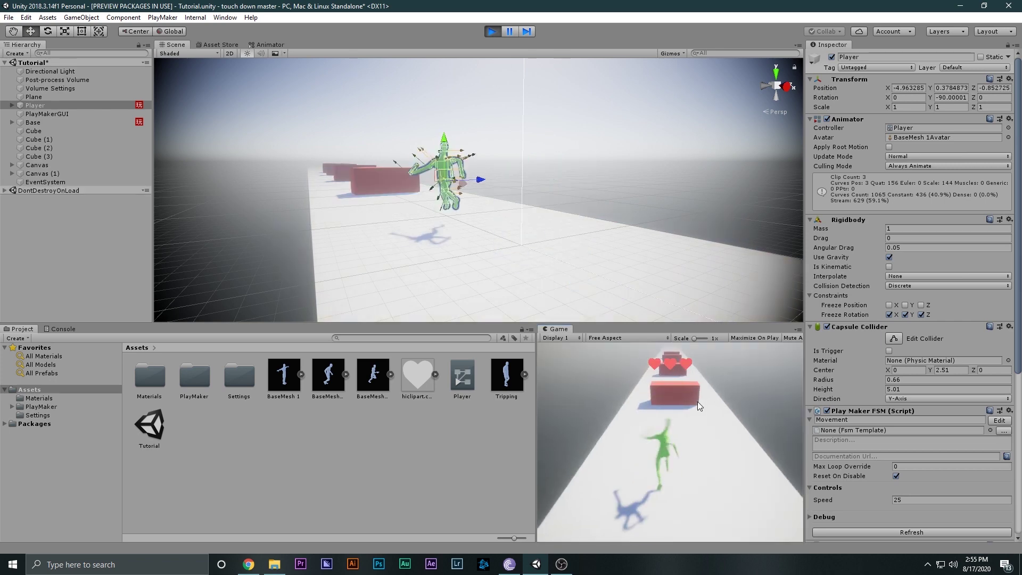
click(492, 31)
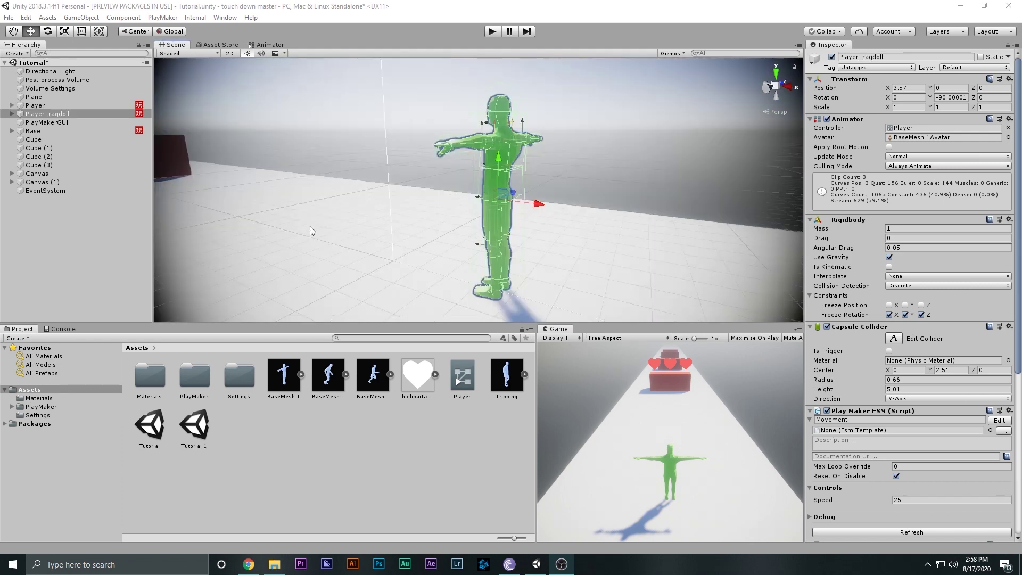
- Deactivate Player_ragdoll to compare it with the original Player, and reactivate it
alt+drag(352, 285, 565, 210)
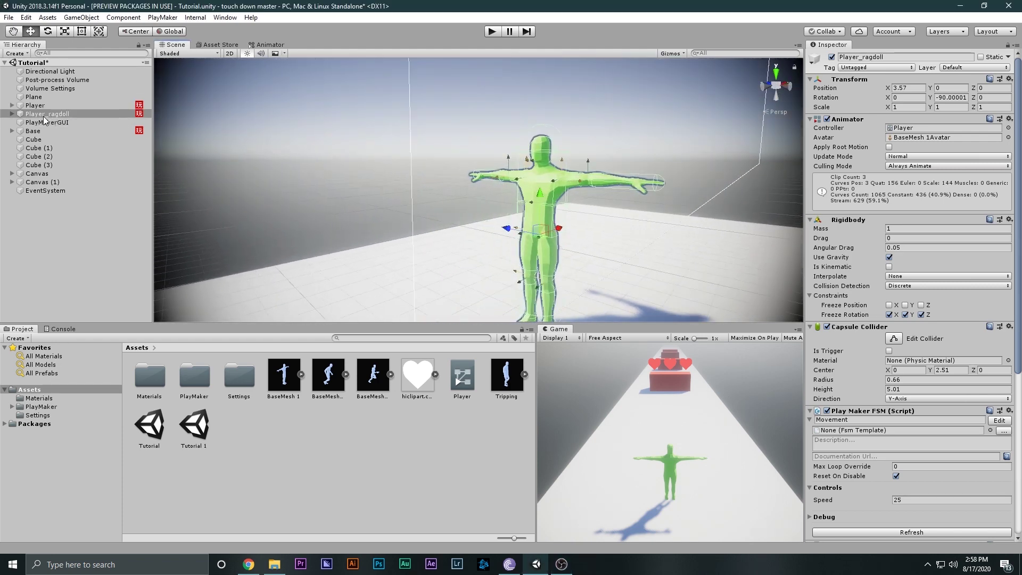
click(832, 57)
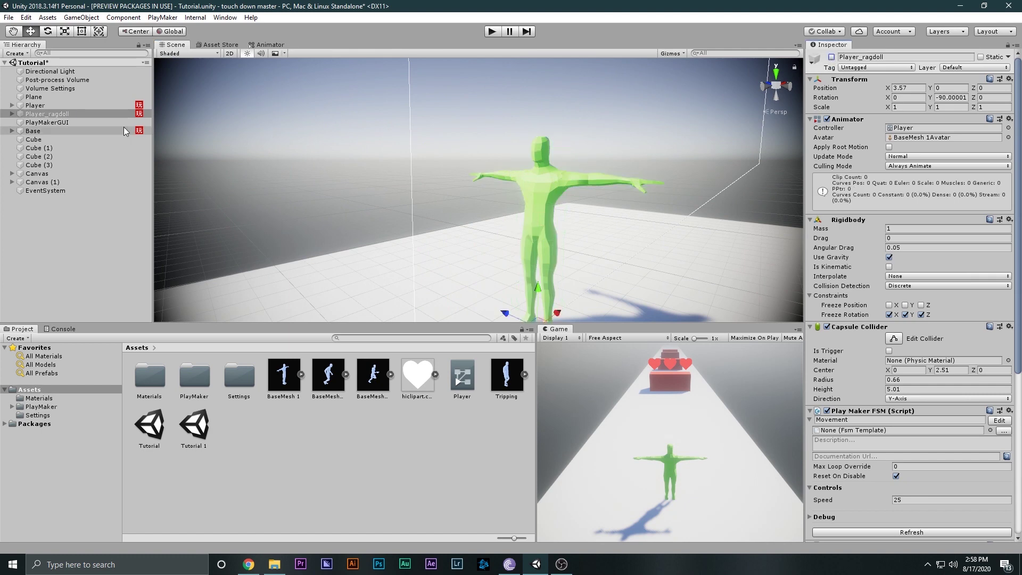
click(98, 98)
click(93, 104)
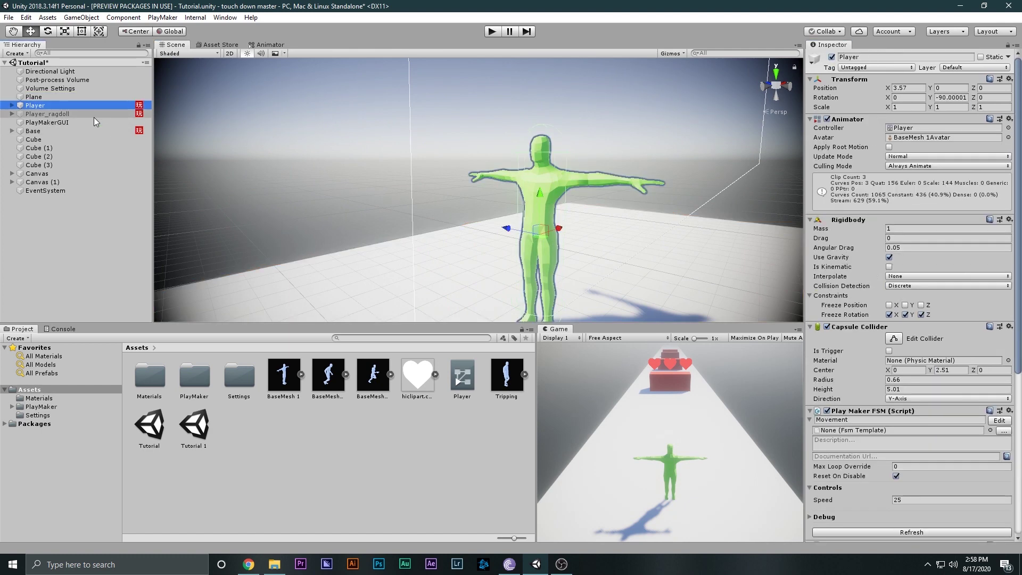
click(94, 116)
click(832, 57)
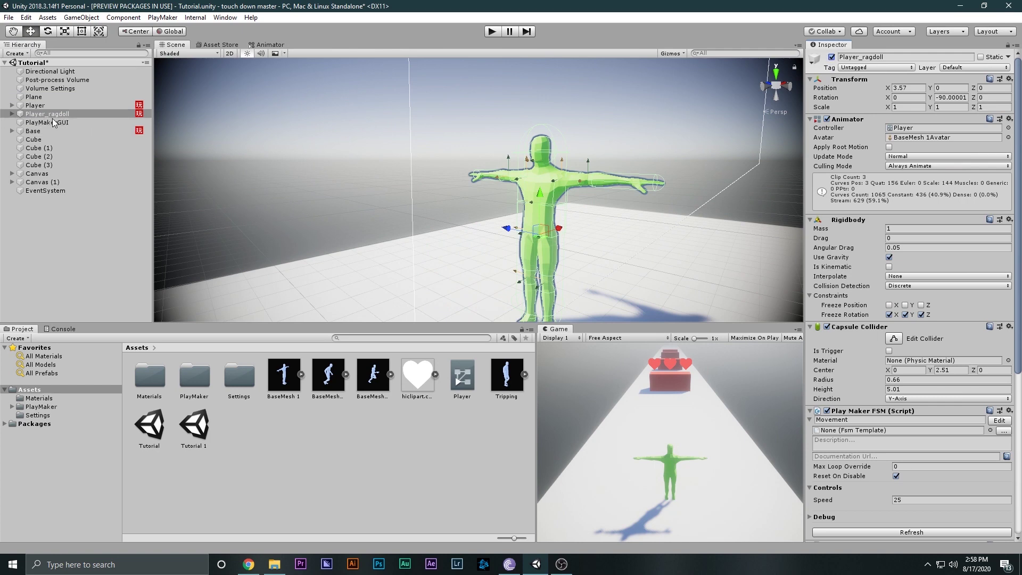
- Remove the Rigidbody, Capsule Collider and all three Play Maker FSM components from Player_ragdoll, and disable its Animator
click(1008, 222)
click(997, 247)
click(1009, 220)
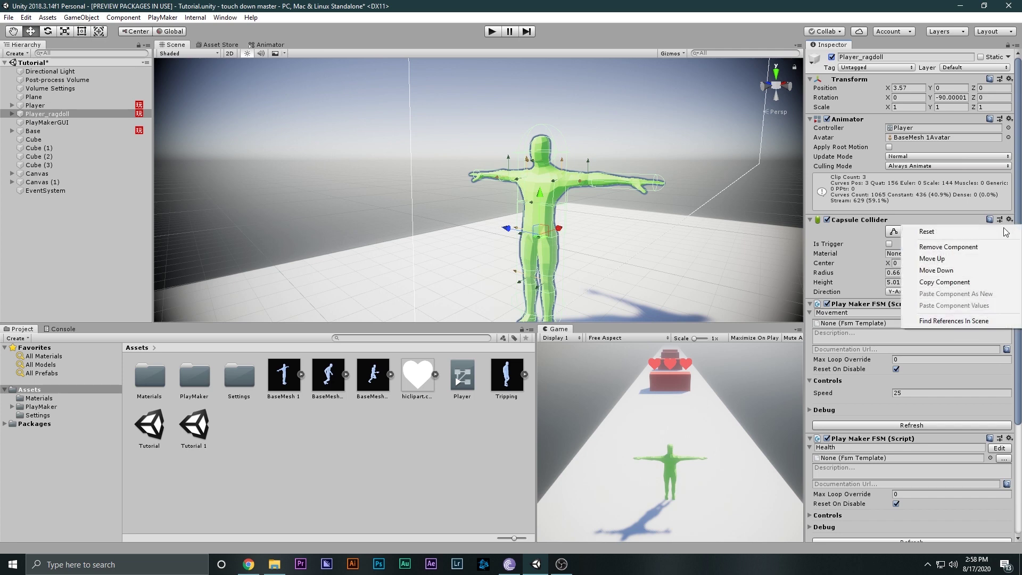
click(1006, 247)
click(1009, 219)
click(1005, 248)
click(1016, 219)
click(1006, 247)
click(1016, 220)
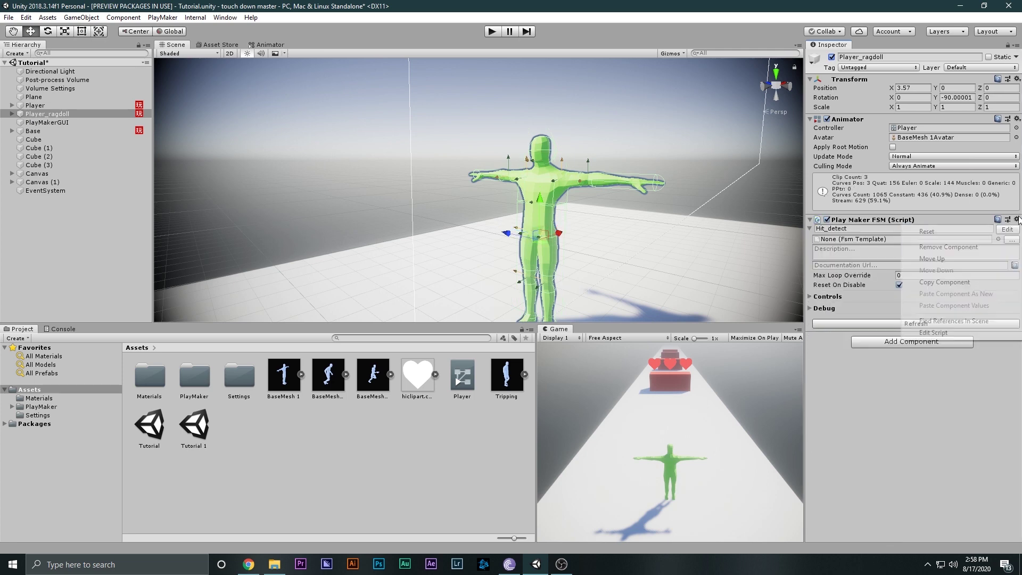
click(1006, 249)
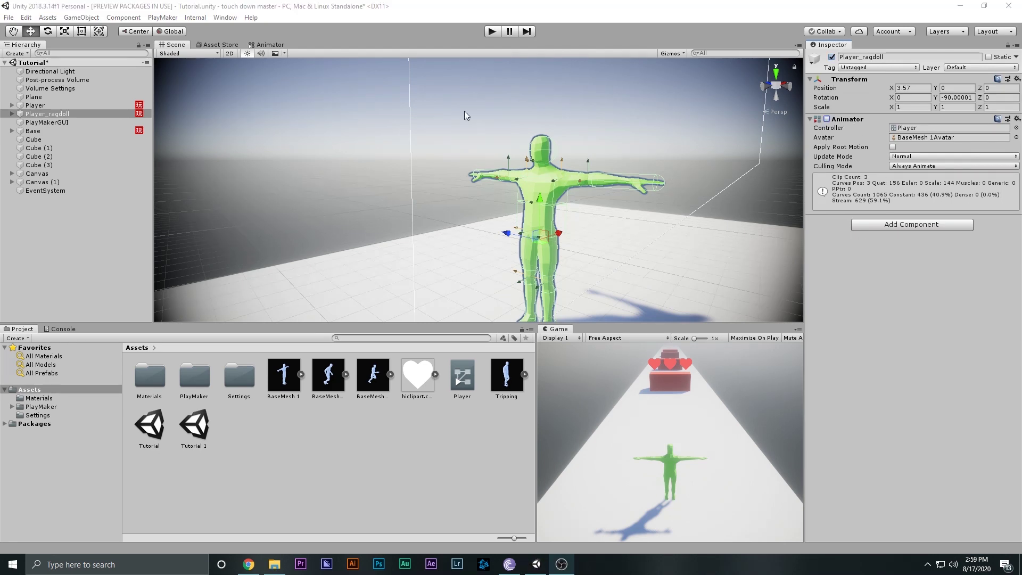
- Make Player_ragdoll a child of Player and deactivate Player_ragdoll
click(40, 105)
mouse_move(45, 114)
mouse_down()
mouse_move(61, 114)
mouse_move(38, 110)
mouse_up()
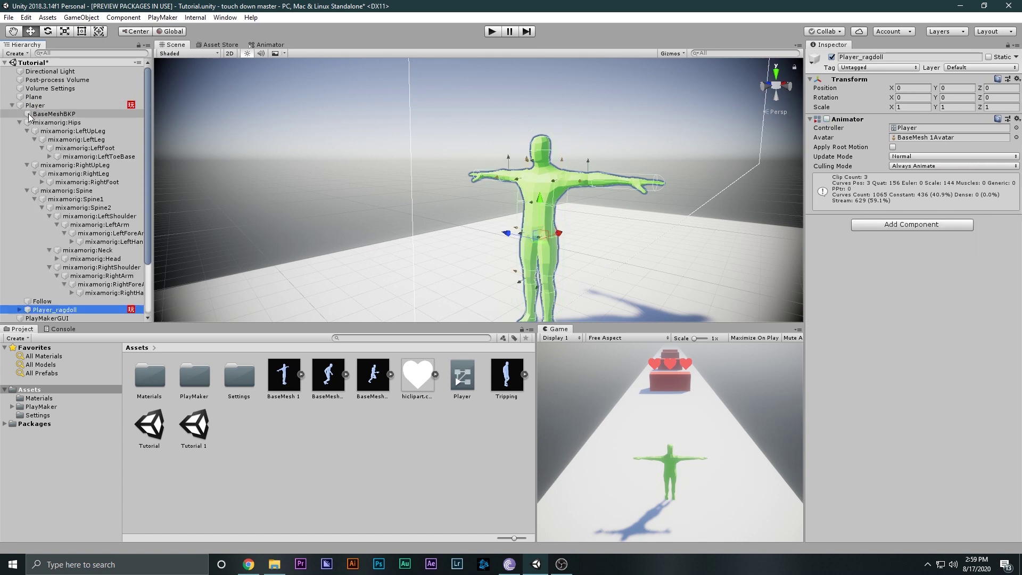
click(20, 122)
click(54, 248)
click(69, 140)
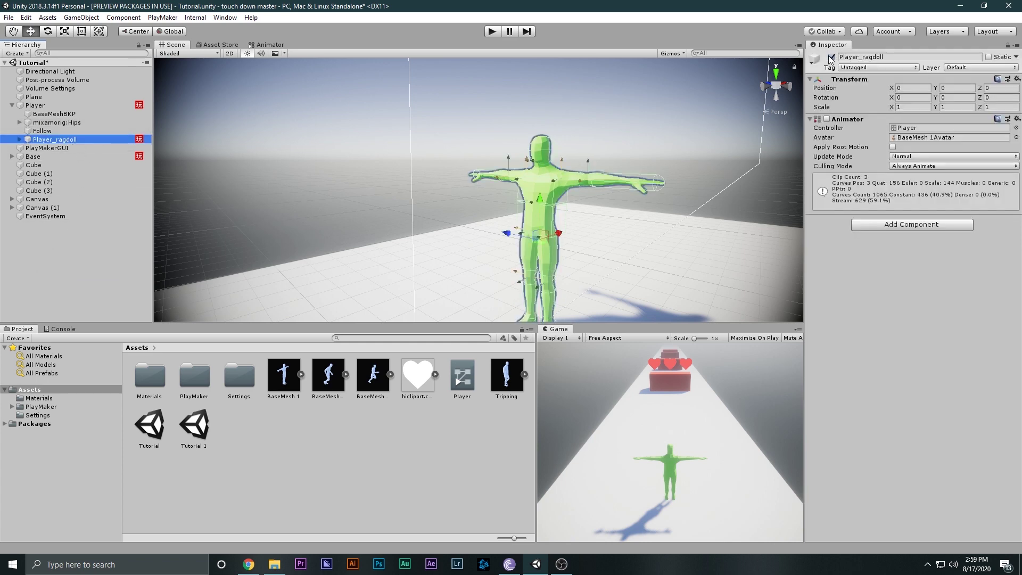
click(831, 57)
- Run the game, pause it while the Player is running past the obstacles, and frame the character in the scene
alt+drag(629, 165, 516, 133)
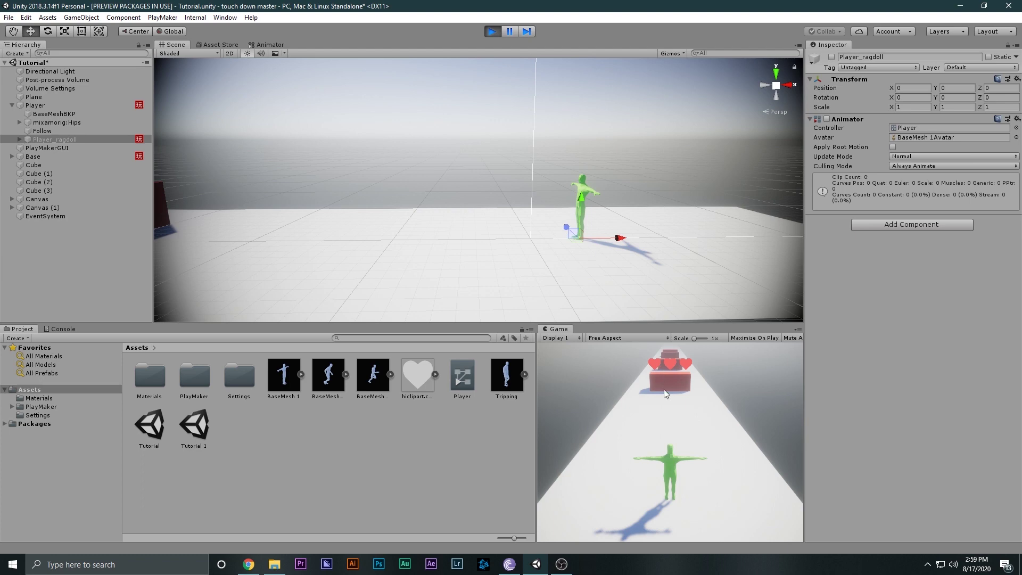
click(673, 411)
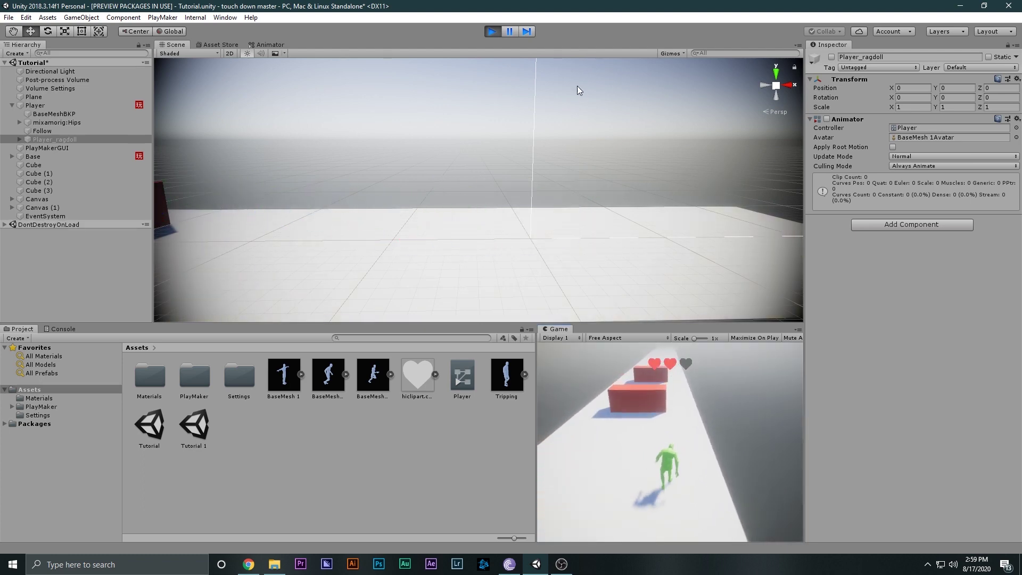
click(509, 31)
double_click(54, 139)
alt+drag(437, 152, 51, 136)
double_click(52, 136)
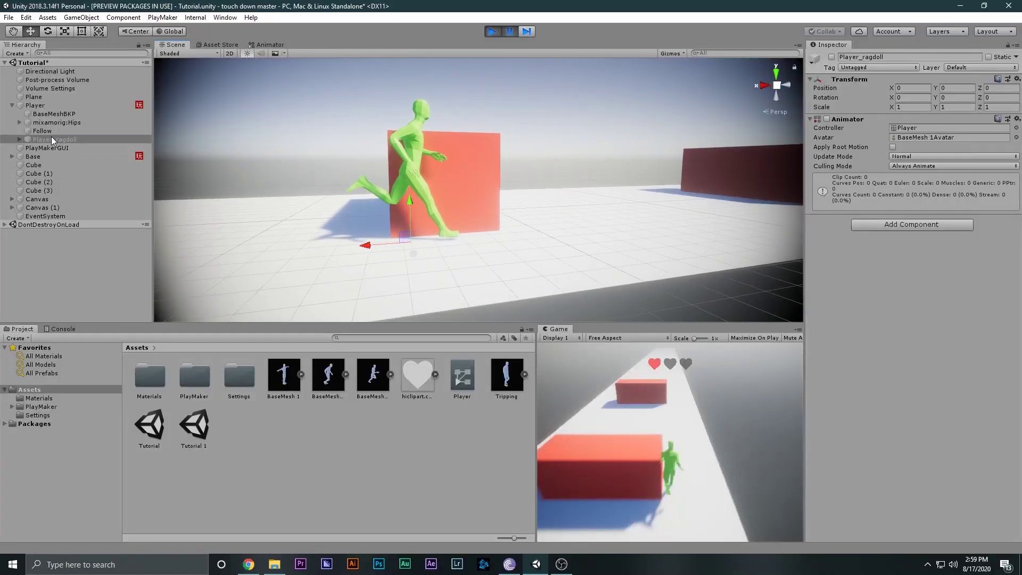
- In the paused game, move Player_ragdoll out of Player to the scene root and deactivate Player
drag(51, 139, 54, 102)
click(51, 120)
click(51, 114)
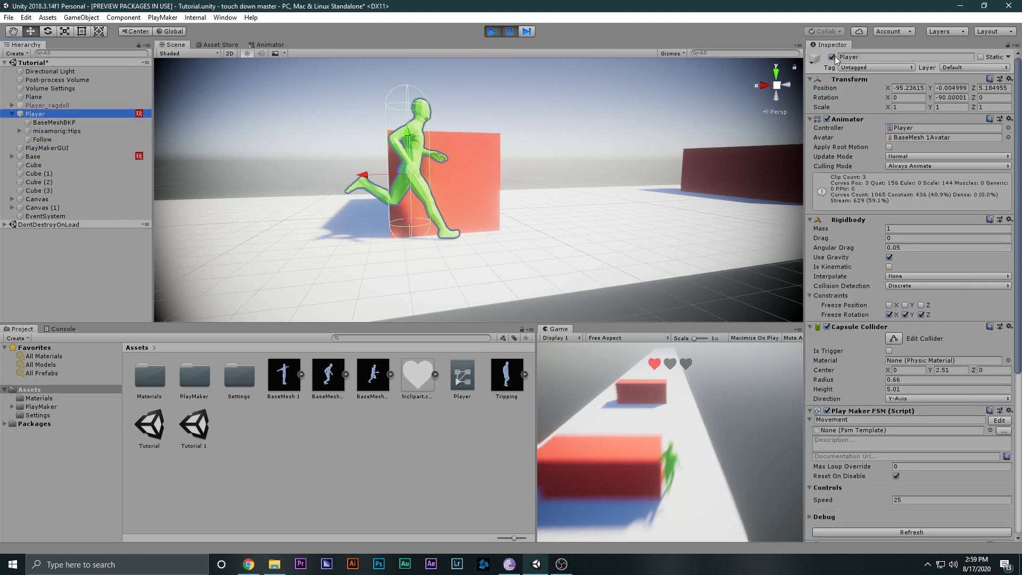
key(alt+shift+a)
- Activate Player_ragdoll, let the game run to watch the ragdoll, and stop the game
click(74, 105)
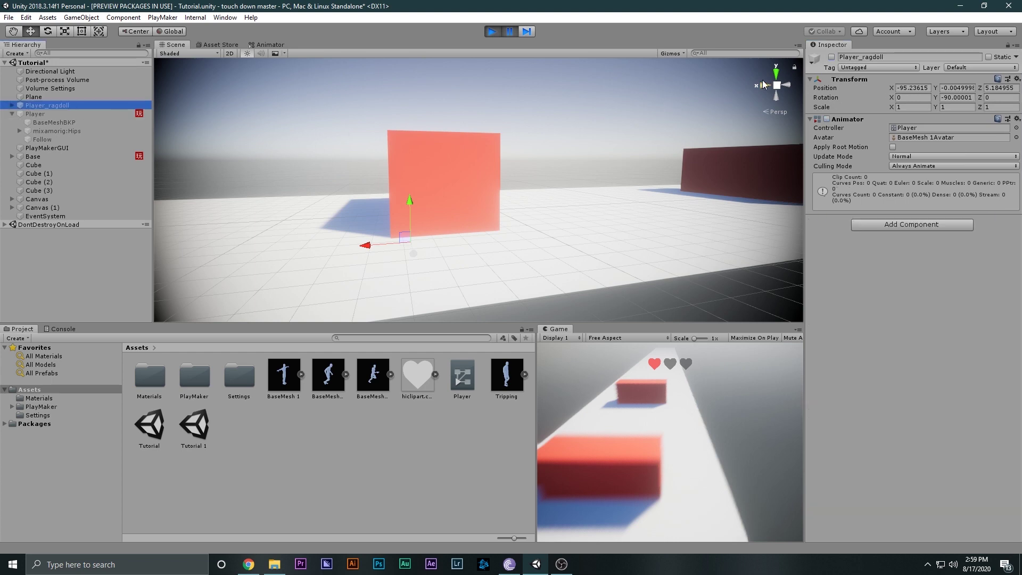
click(832, 57)
click(832, 57)
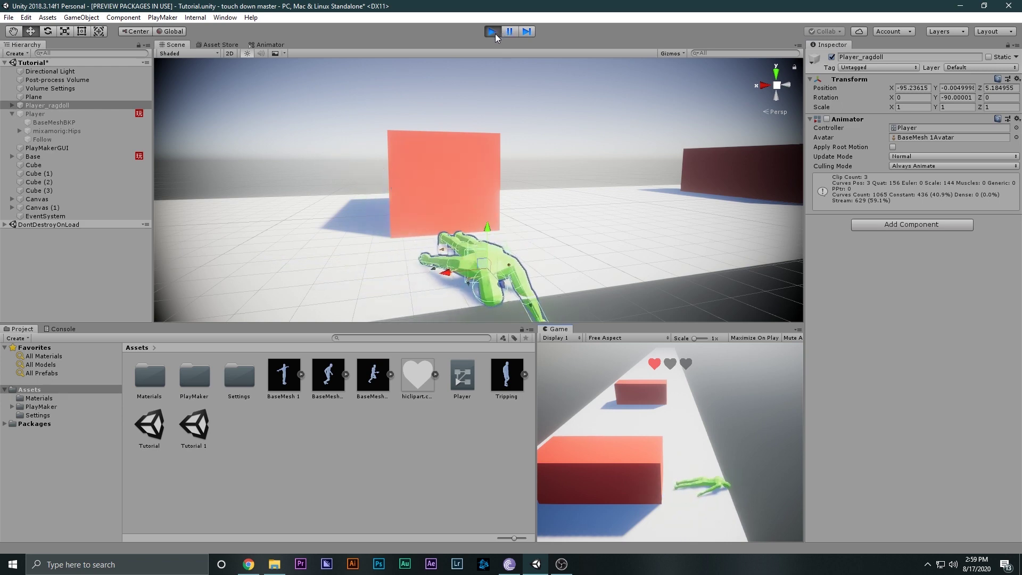
click(493, 31)
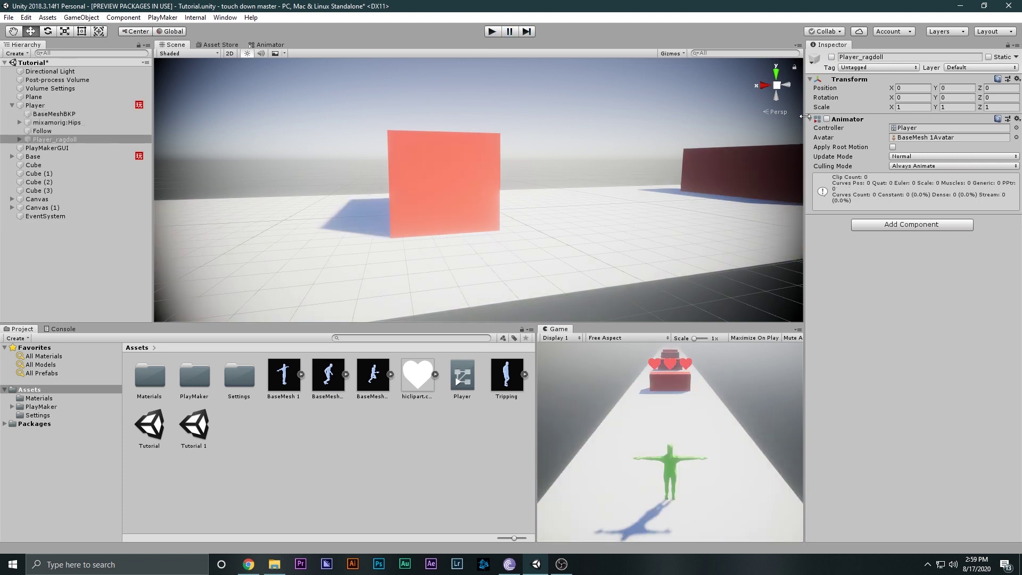
- Enable the Animator on Player_ragdoll, and run the game until the Player is beside the first obstacles, pausing it there
click(827, 120)
click(493, 32)
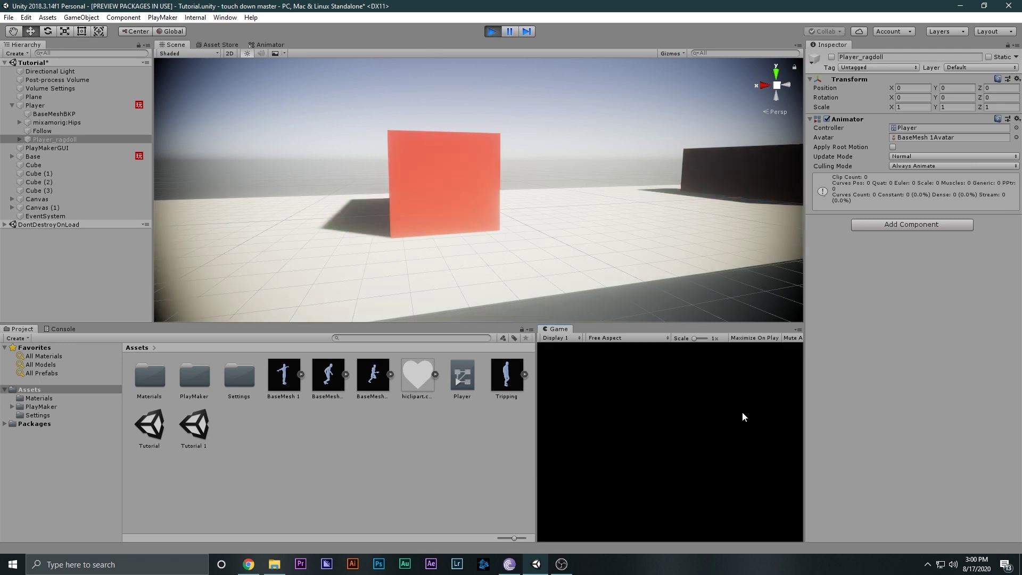
click(506, 33)
- Unparent Player_ragdoll from Player during the pause, and swap the active character from Player to Player_ragdoll
drag(65, 138, 52, 100)
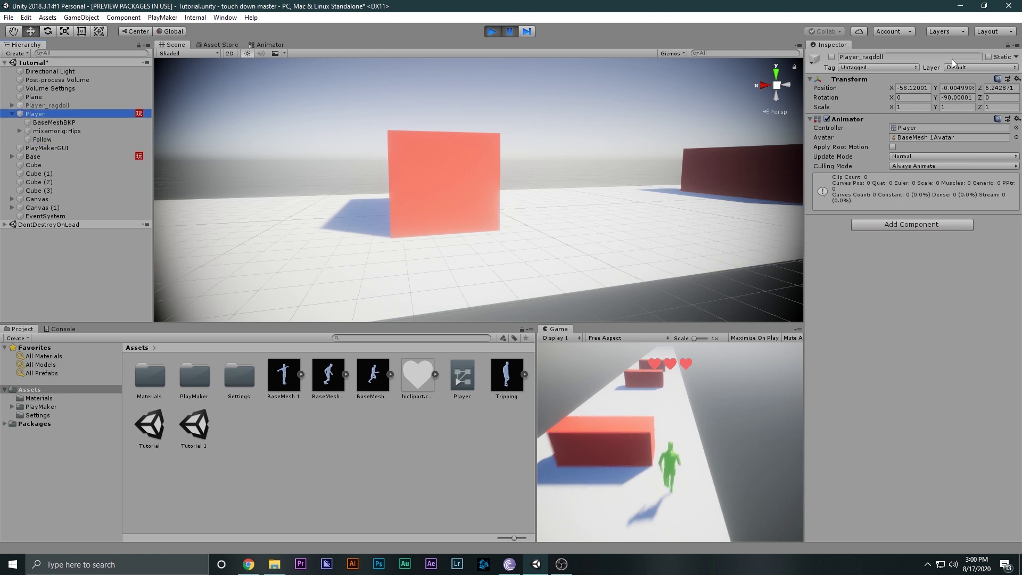
click(64, 106)
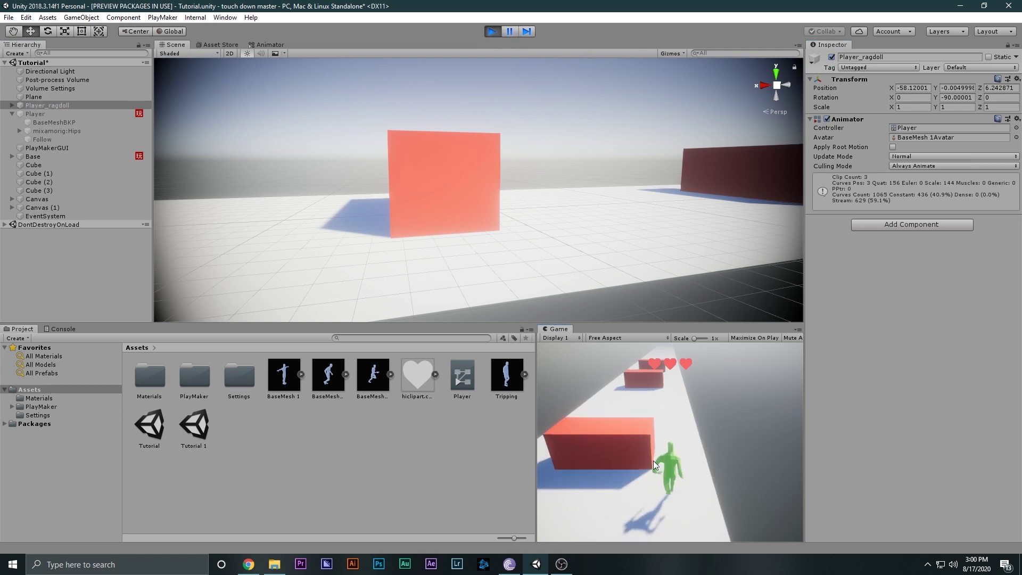
- Disable the Animator on Player_ragdoll in the running game to watch it as a ragdoll, and stop the game
click(829, 119)
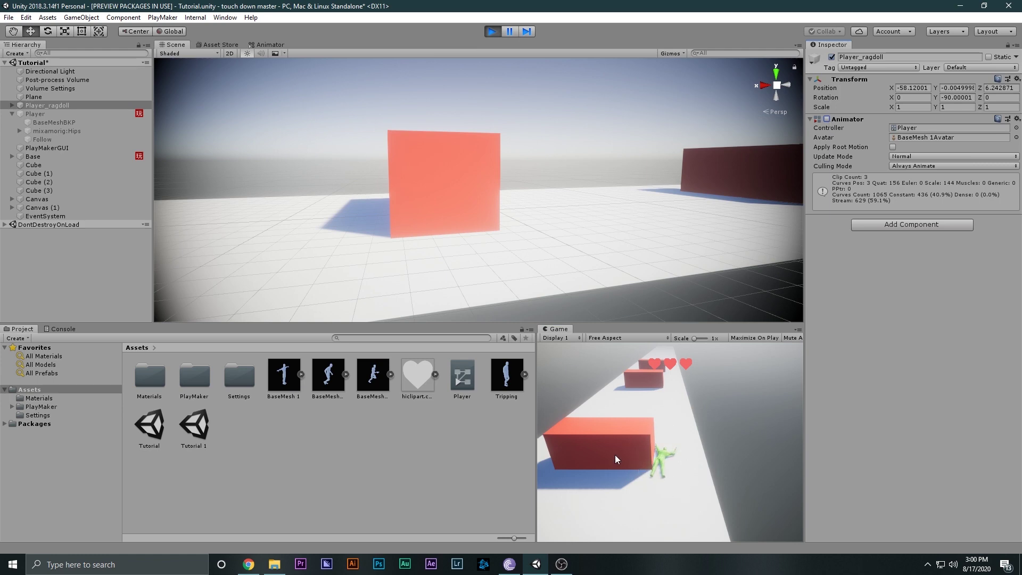
click(492, 35)
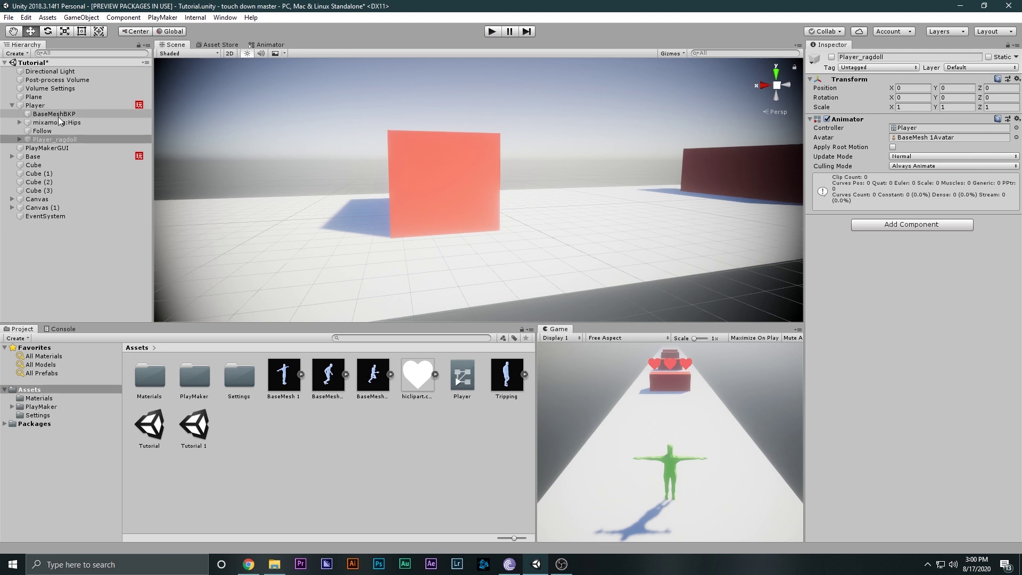
- Open the Player's Health FSM in the PlayMaker editor and review its three states
click(36, 106)
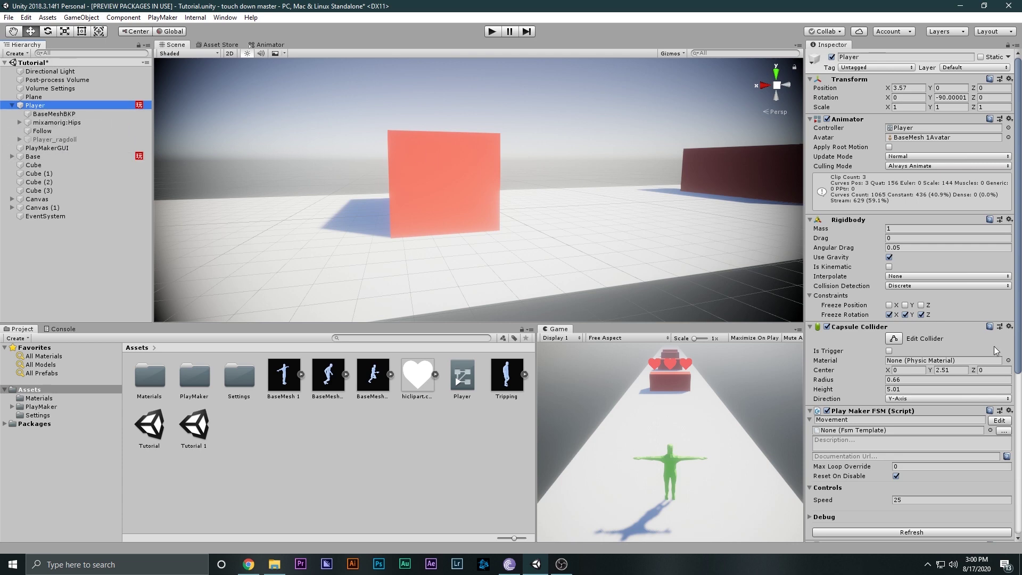
scroll(981, 344, down, 5)
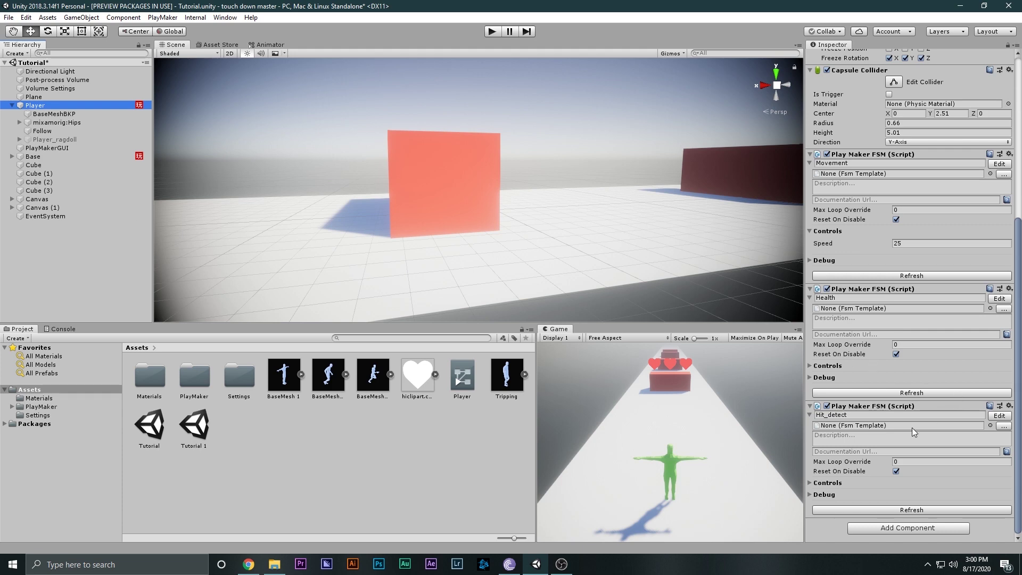
click(993, 302)
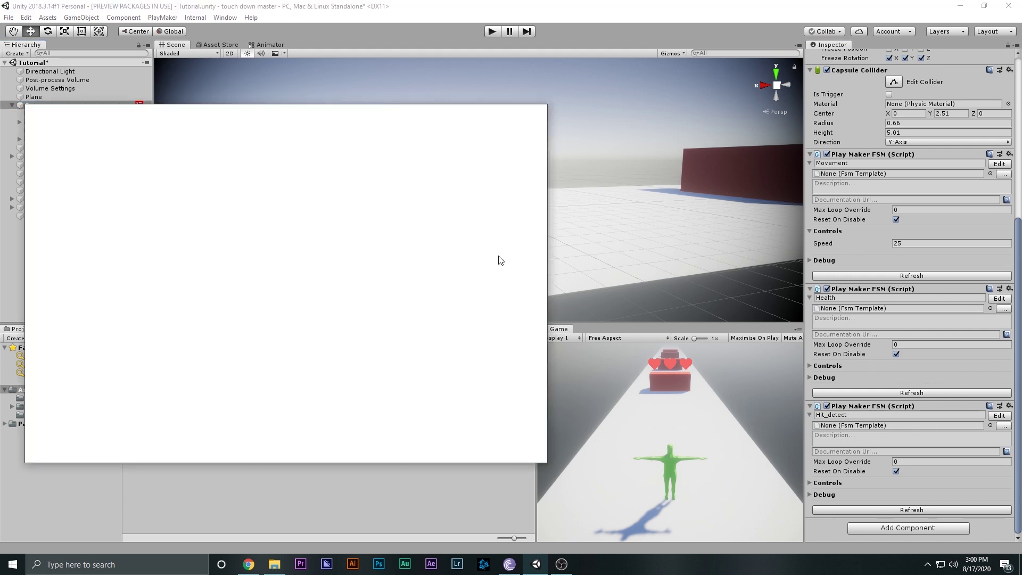
click(239, 272)
drag(244, 273, 240, 278)
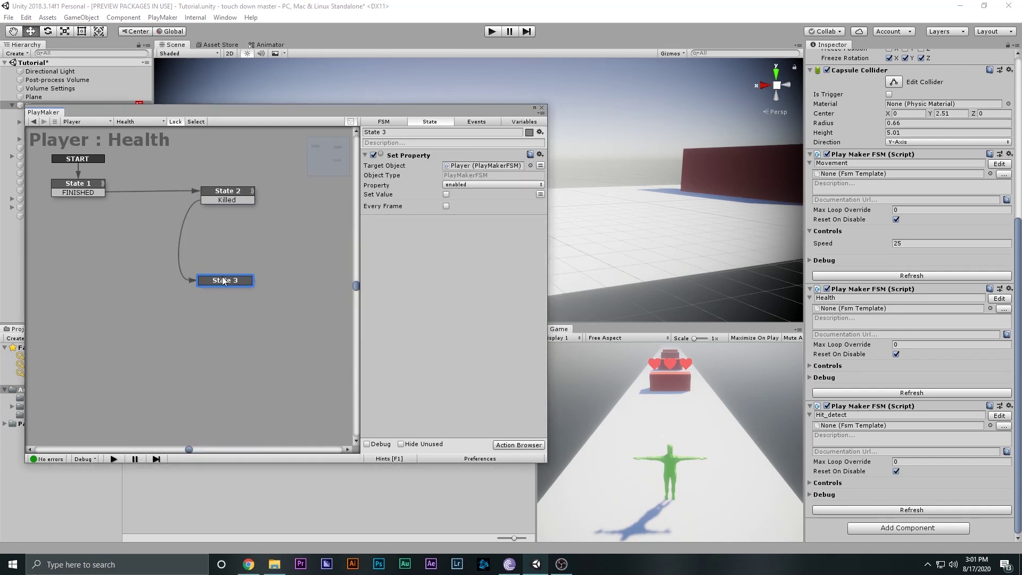
drag(49, 161, 325, 324)
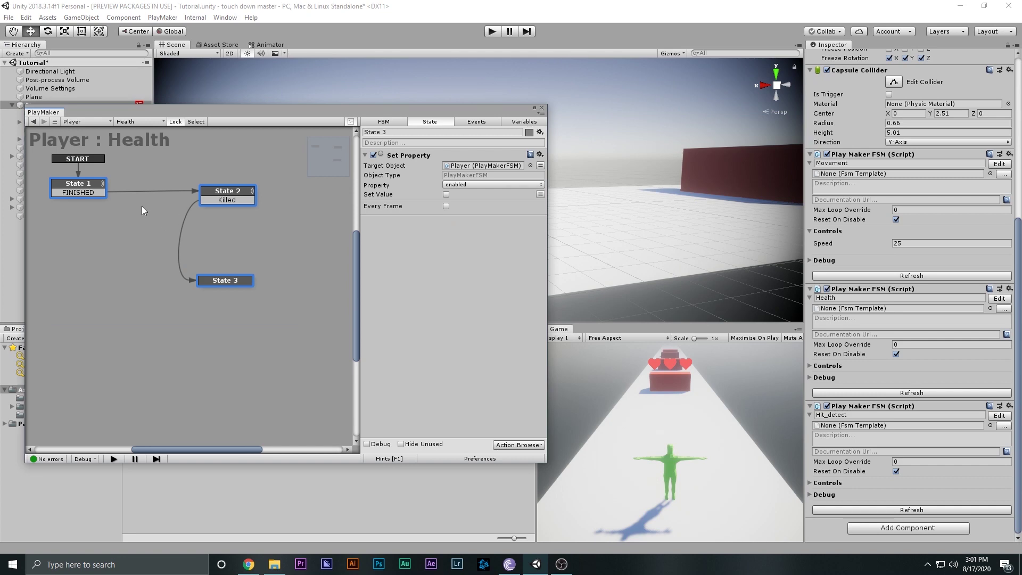
- Switch to Chrome to show the How To Do channel's video list, and return to the Health FSM in Unity
click(249, 564)
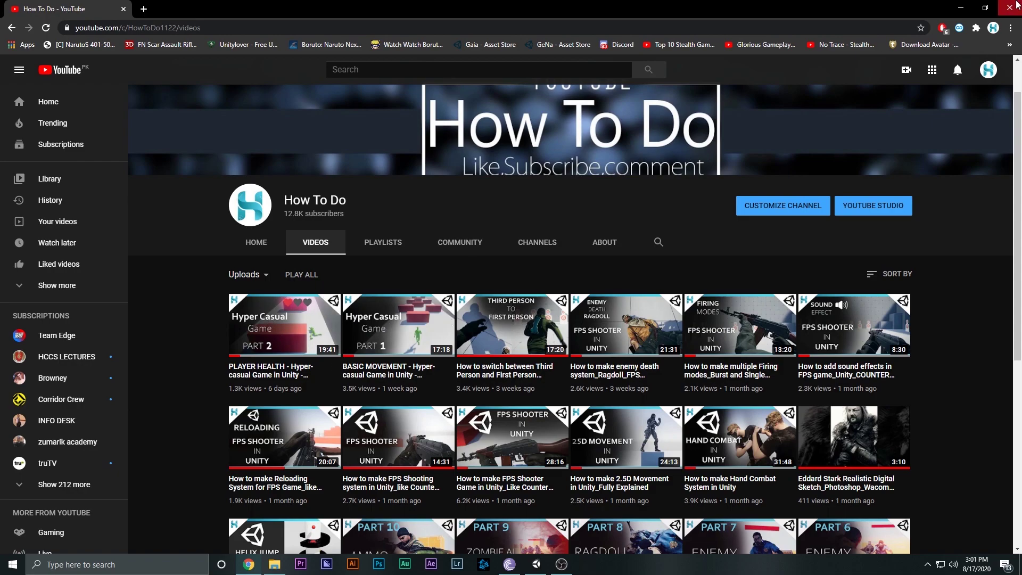
click(956, 6)
middle_drag(213, 215, 215, 240)
drag(466, 109, 561, 114)
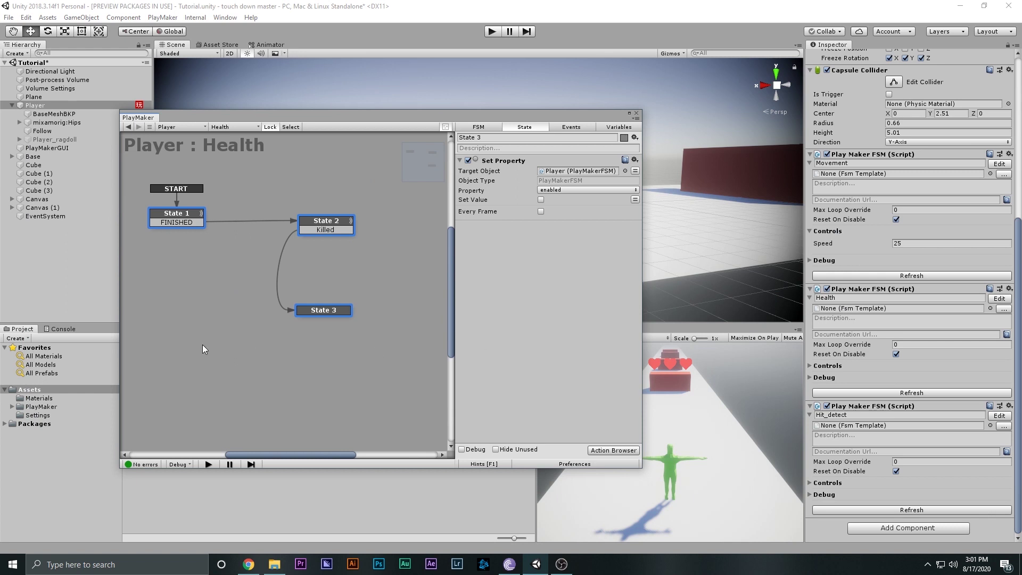
- In State 6 of the Player's Hit_detect FSM, disable the Set Animator Bool action for the Killed parameter
click(994, 416)
mouse_move(405, 303)
mouse_down()
mouse_move(384, 305)
mouse_move(421, 299)
mouse_move(401, 296)
mouse_up()
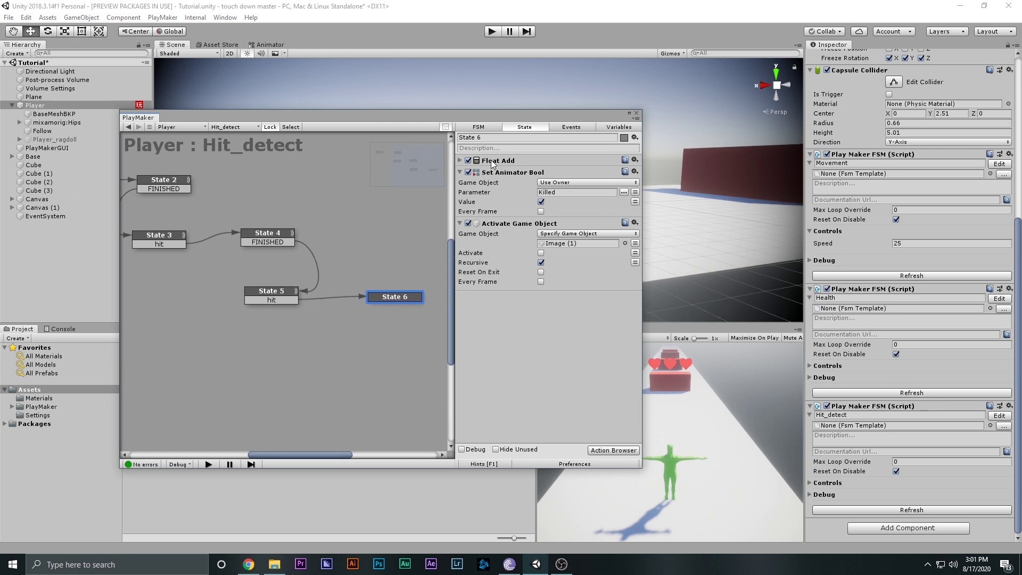
click(460, 160)
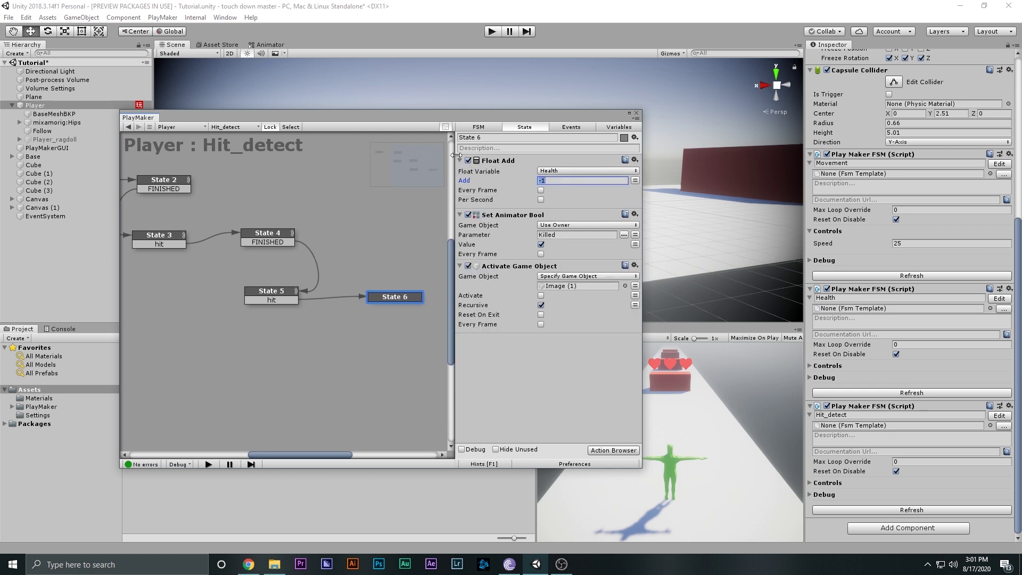
click(460, 160)
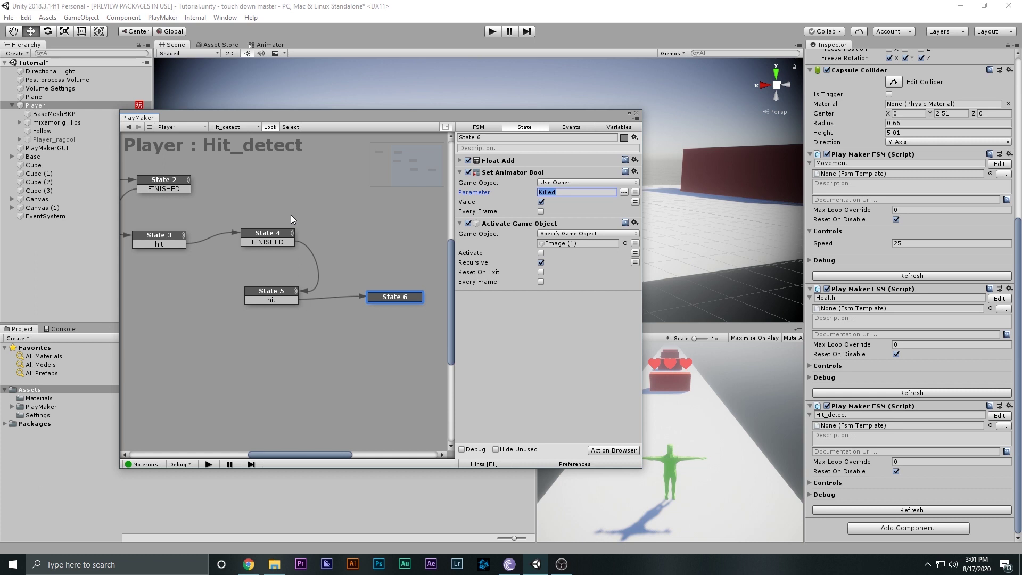
click(468, 173)
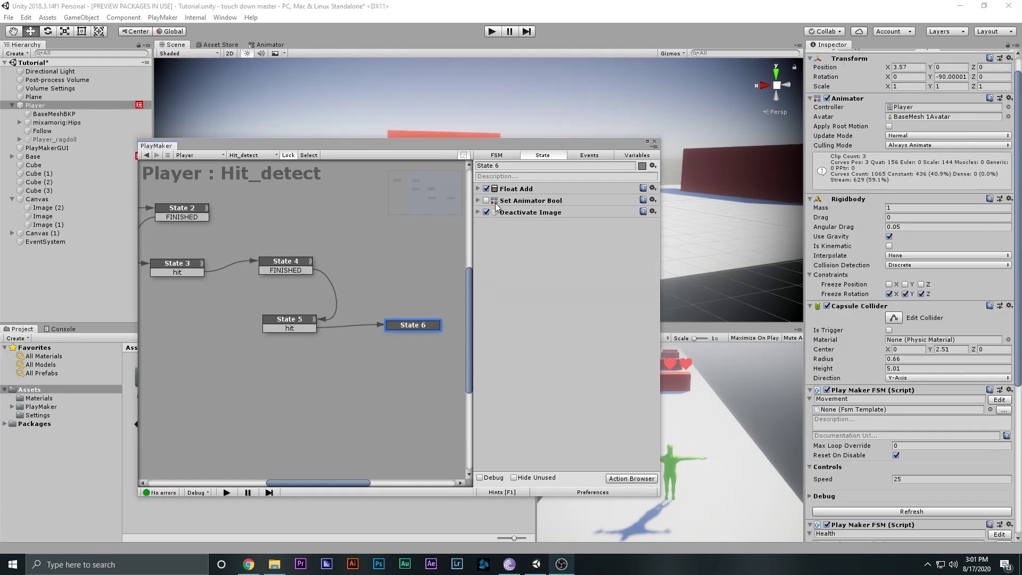
click(515, 202)
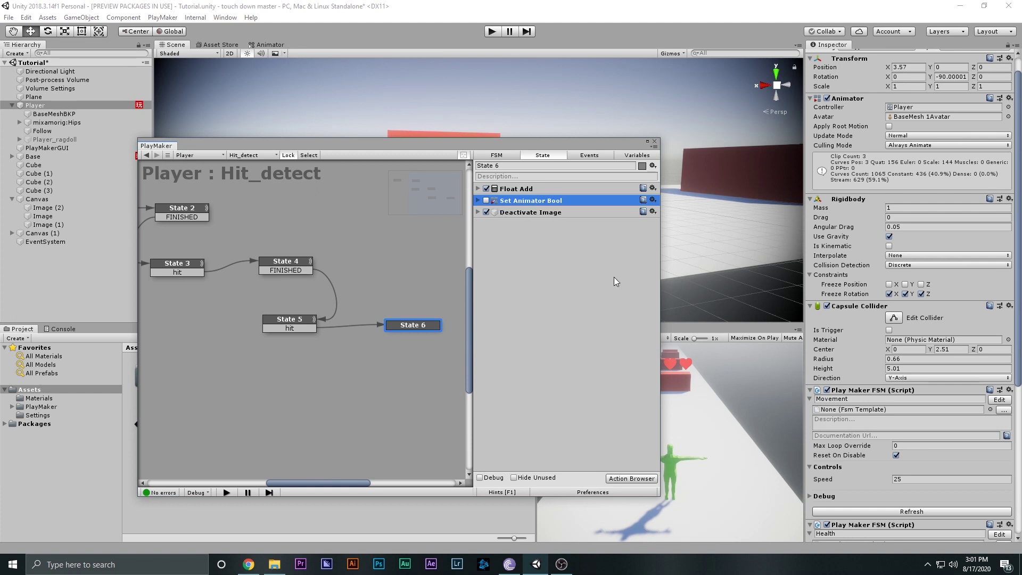
- Return to the Player's Health FSM, check State 2's Float Compare, and add a Set Parent action to State 3
scroll(984, 446, down, 2)
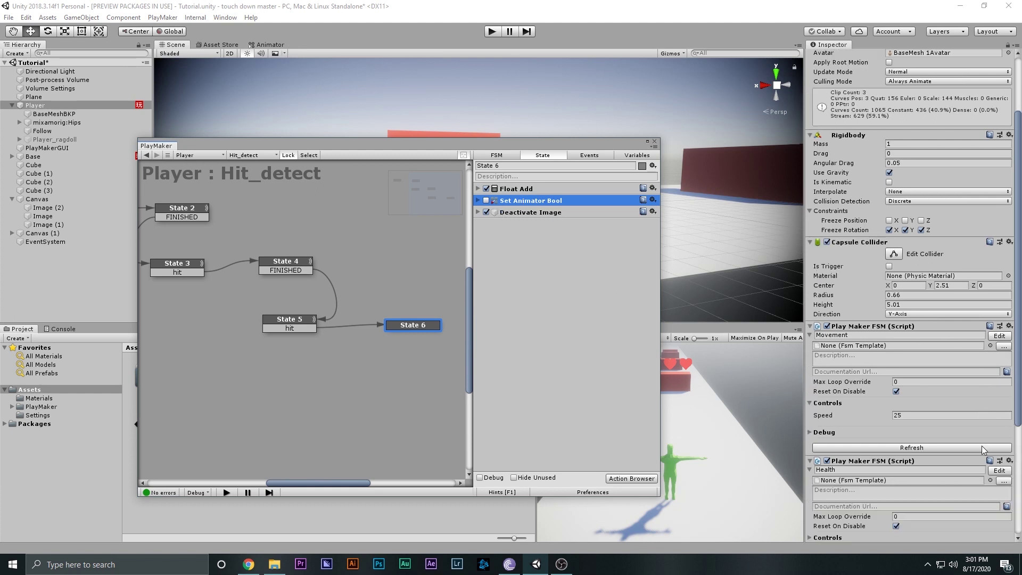
click(999, 470)
click(349, 294)
click(344, 250)
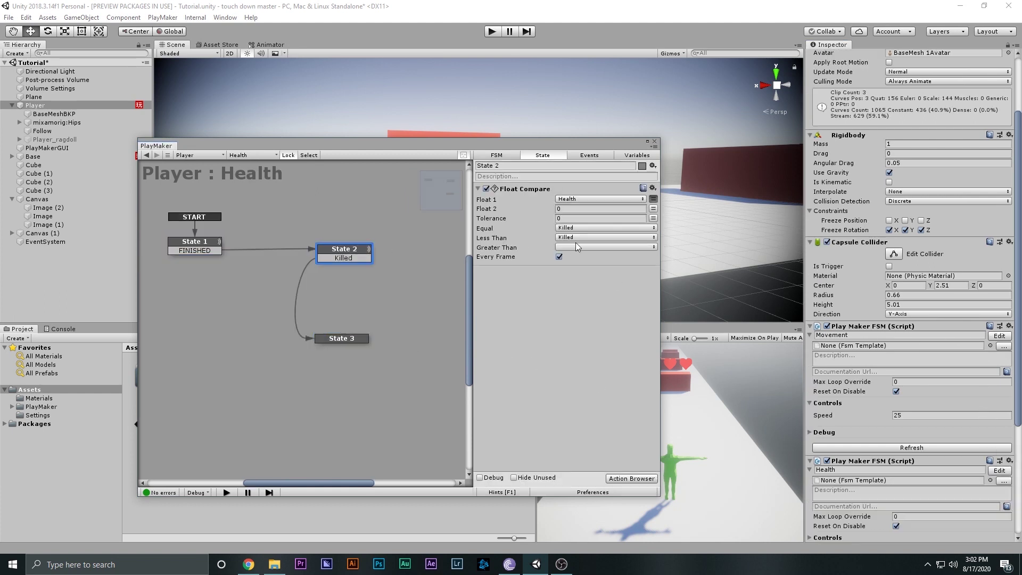
click(339, 338)
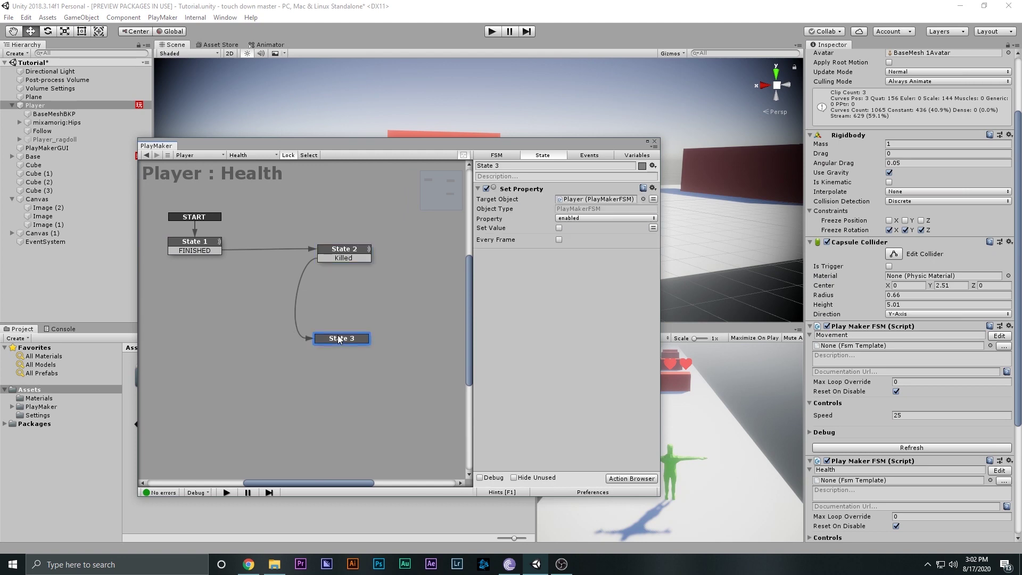
right_click(523, 281)
click(529, 301)
text(set)
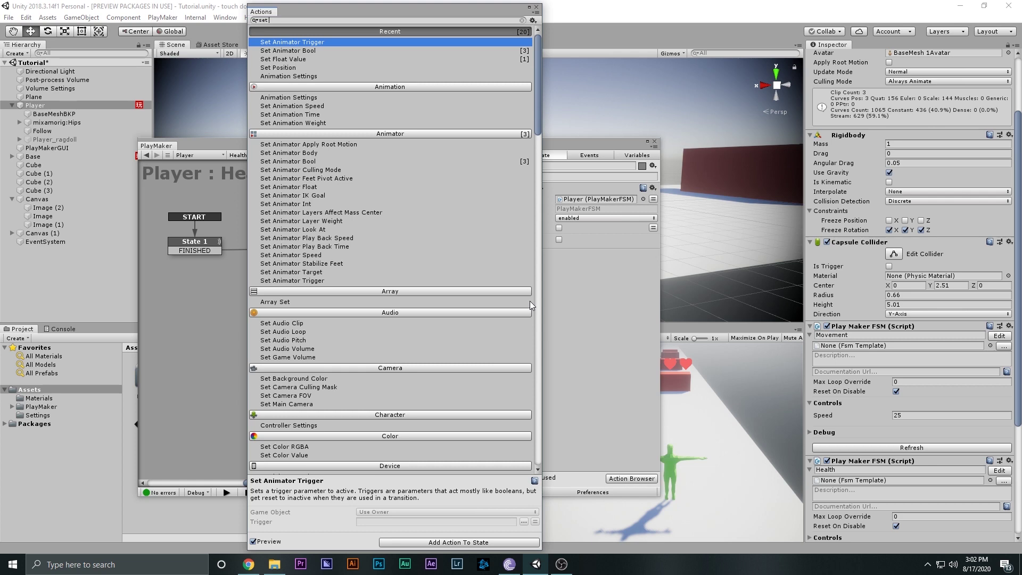
text( par)
key(Down)
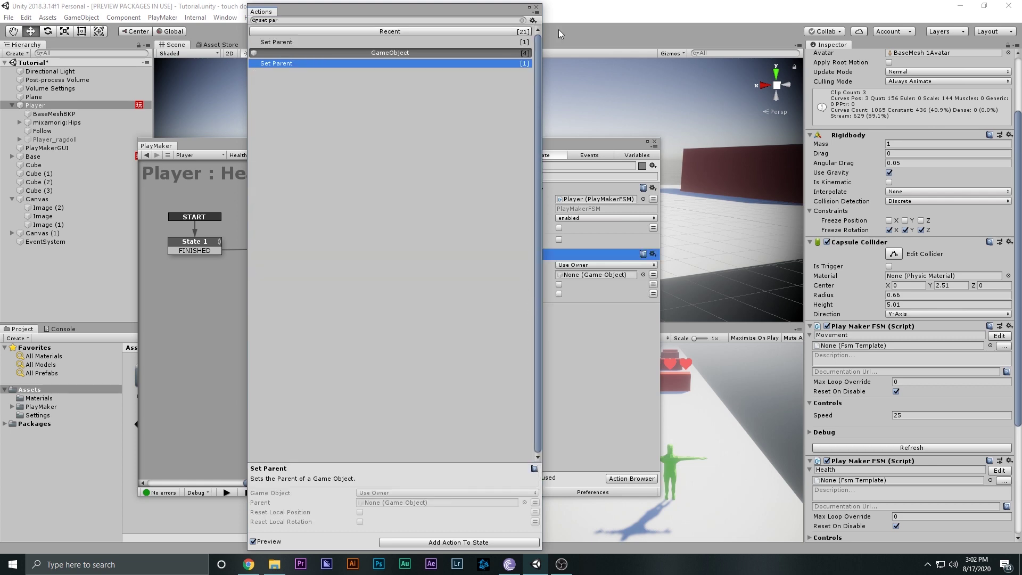
click(536, 6)
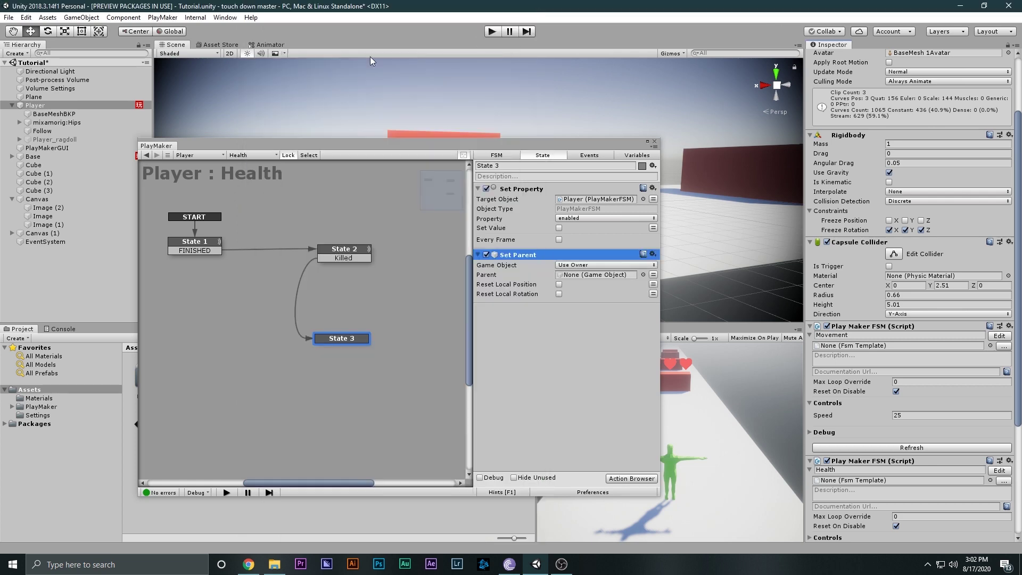
- Make the Set Parent action target Player_ragdoll as a specified game object, with its Parent set to None
drag(545, 257, 568, 275)
click(606, 265)
click(591, 275)
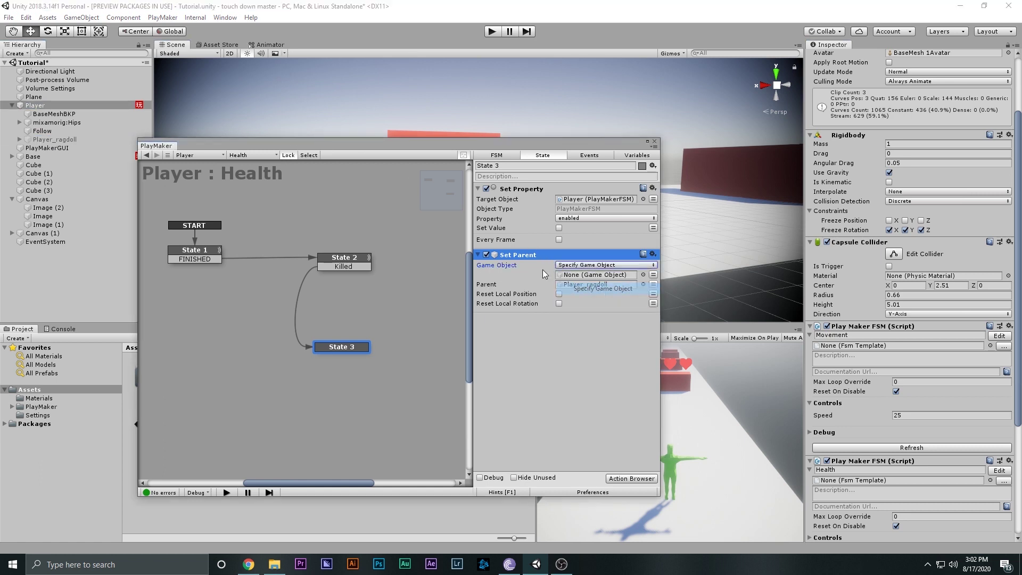
drag(45, 141, 601, 276)
click(643, 285)
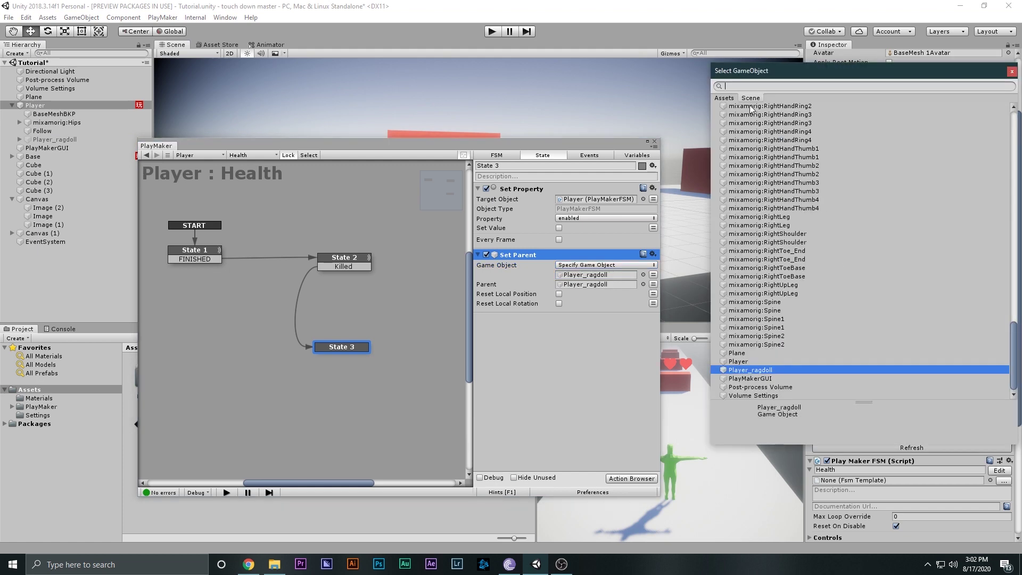
text(sfdaf)
key(Escape)
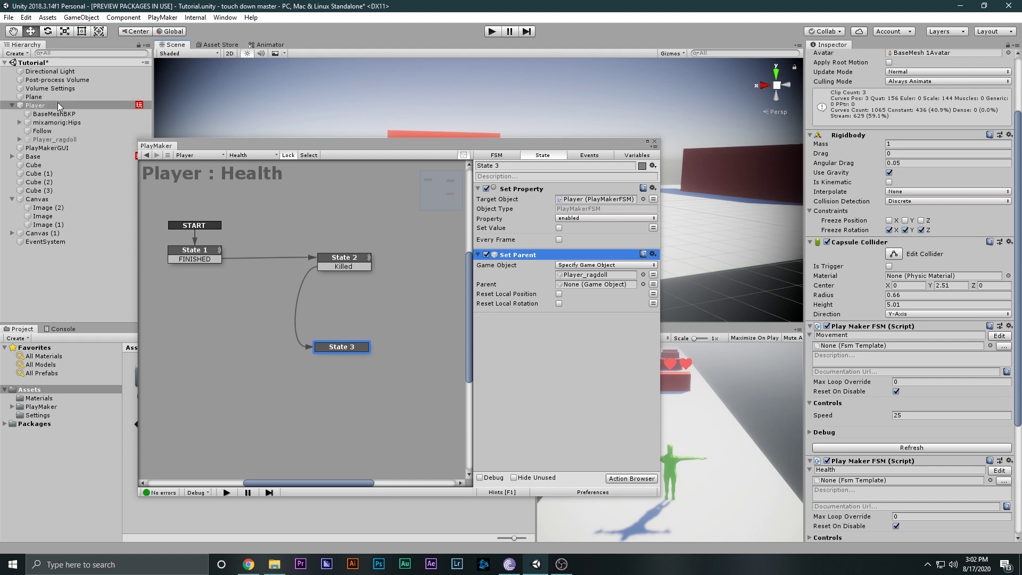
- Add an Activate Game Object action to State 3 that activates the specified game object Player_ragdoll
double_click(535, 350)
text(ac)
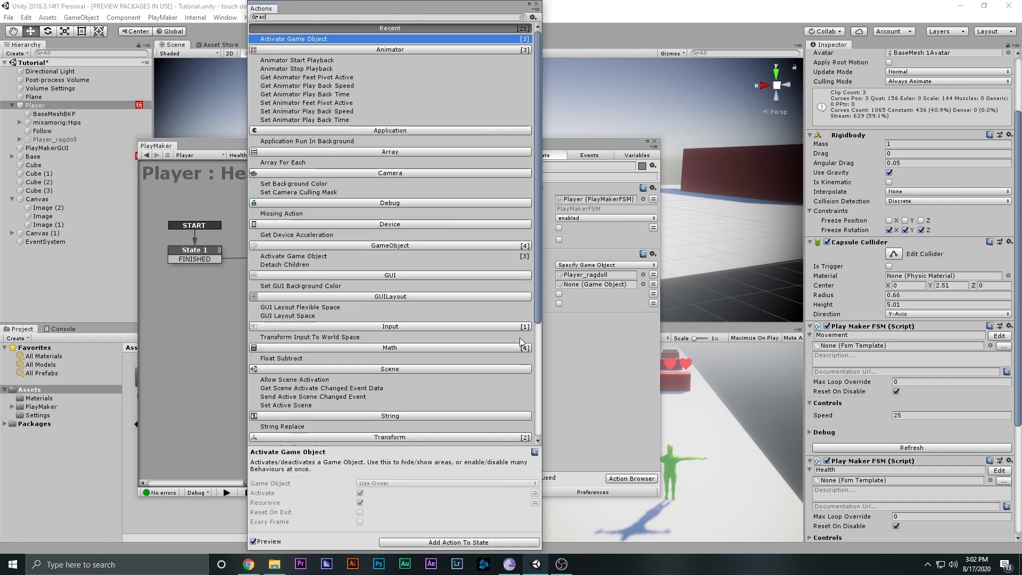
double_click(326, 39)
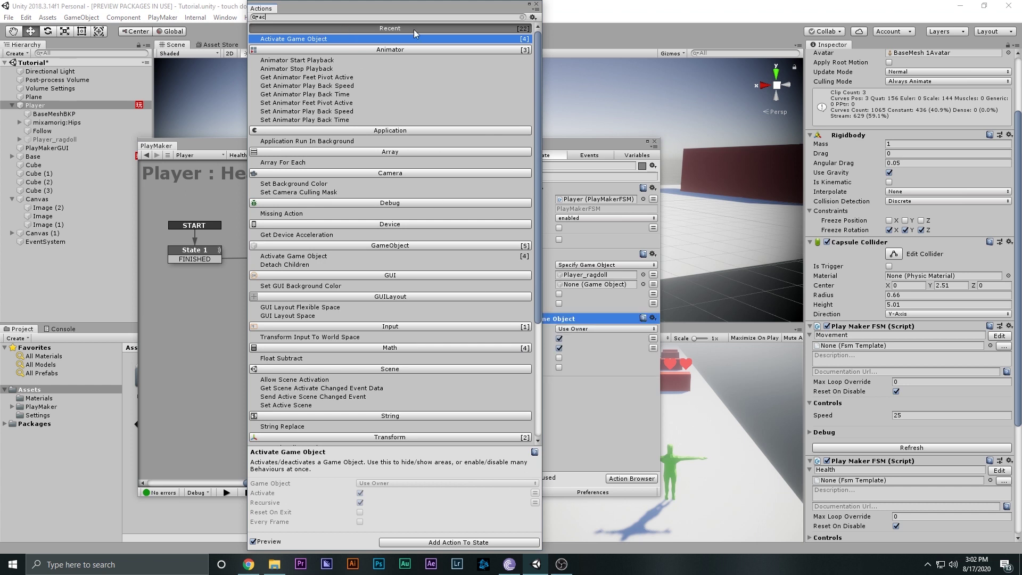
click(536, 3)
drag(67, 106, 593, 335)
click(580, 330)
click(586, 352)
drag(55, 139, 595, 339)
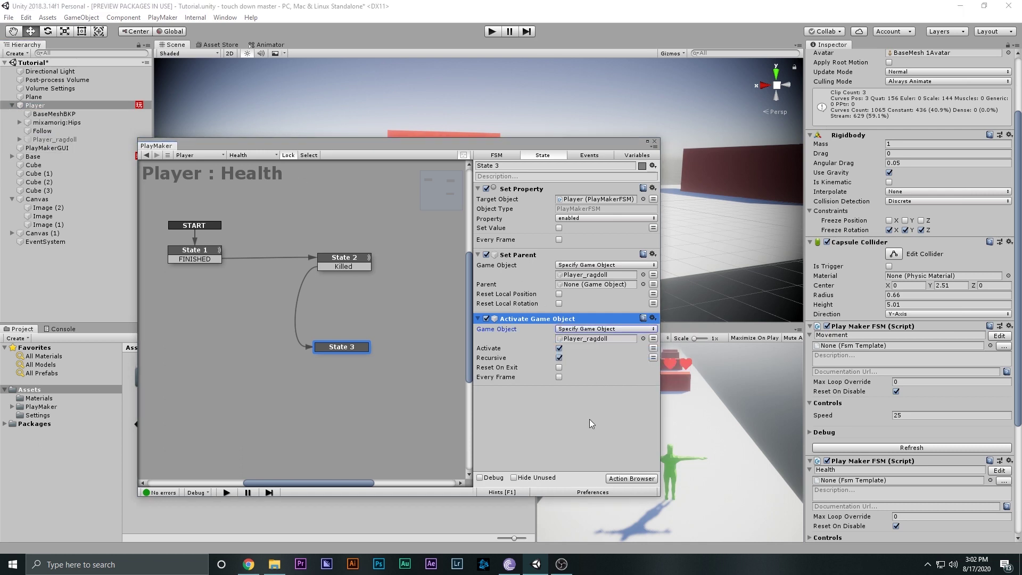
- Duplicate the Activate Game Object action, set the copy to Use Owner with Activate off, and save the scene
click(552, 392)
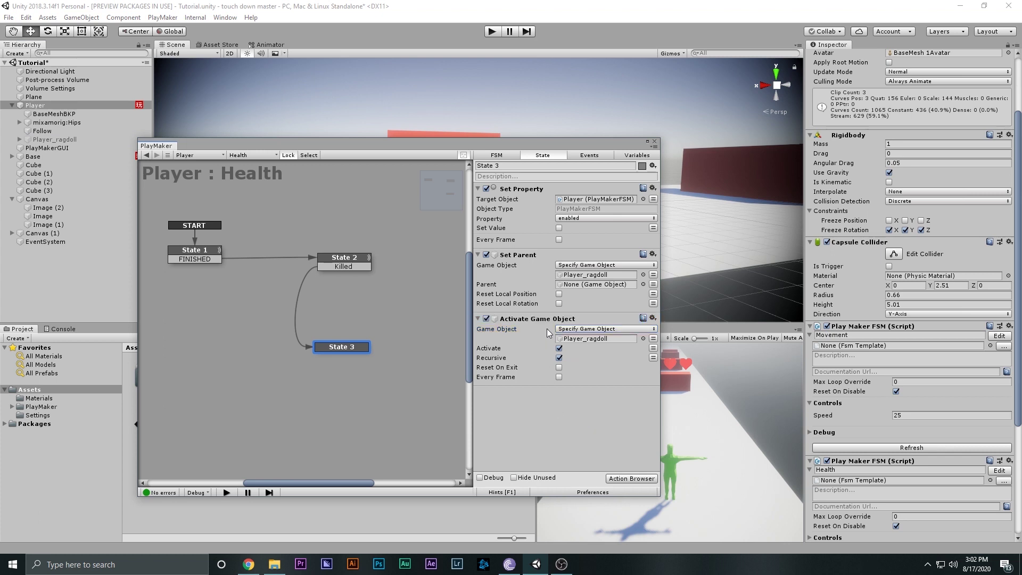
key(ctrl+c)
key(ctrl+v)
click(591, 403)
click(591, 414)
click(559, 412)
click(560, 348)
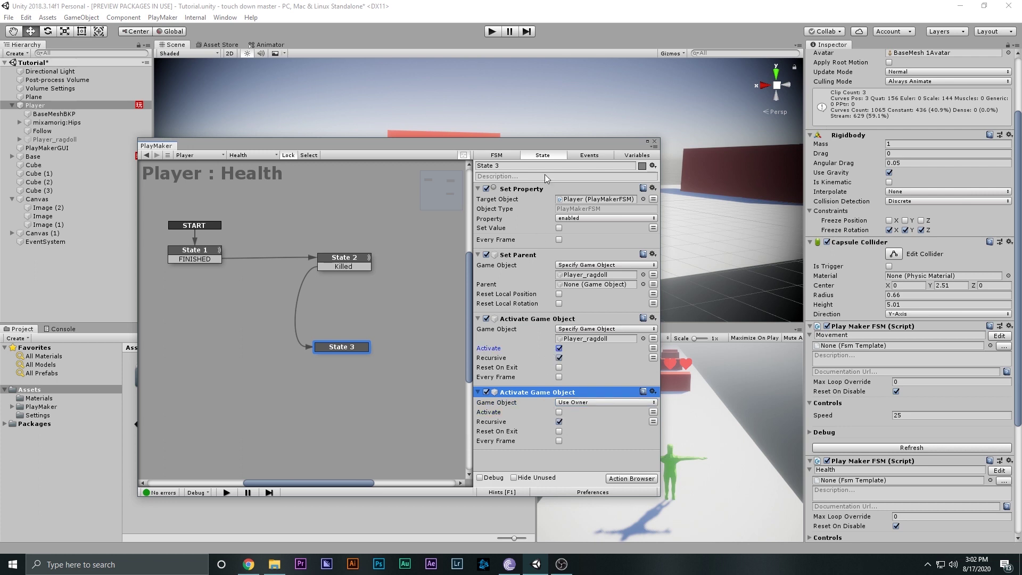
drag(593, 145, 401, 149)
key(ctrl+s)
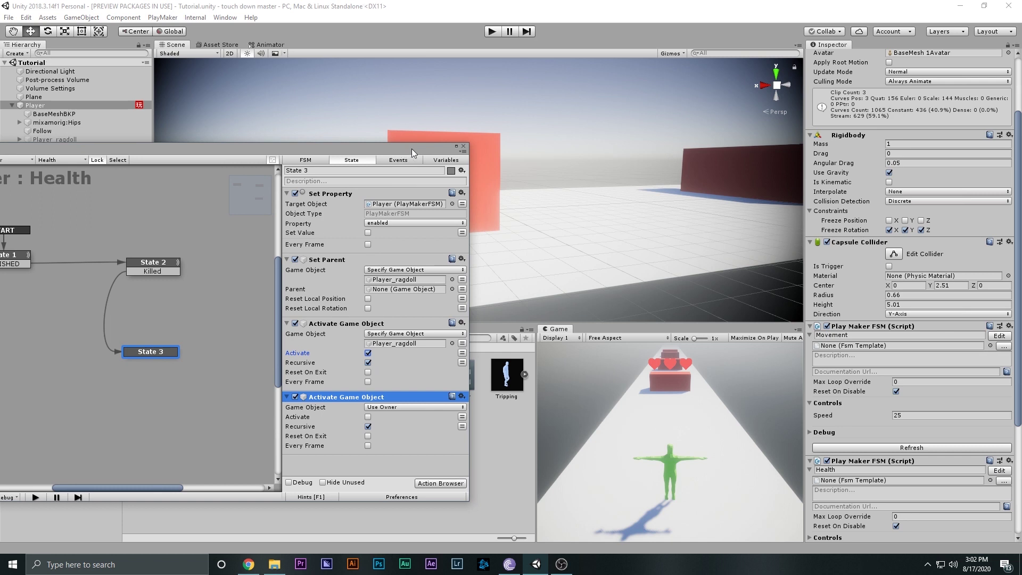
- Run the game until the Player loses all three hearts, inspect the unparented Player_ragdoll, and stop the game
click(492, 31)
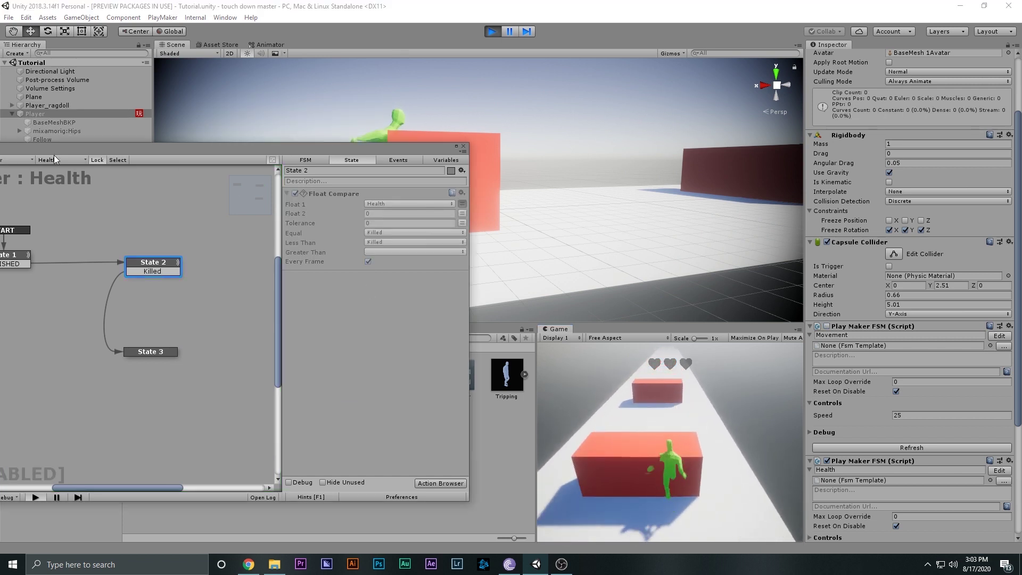
drag(53, 155, 456, 188)
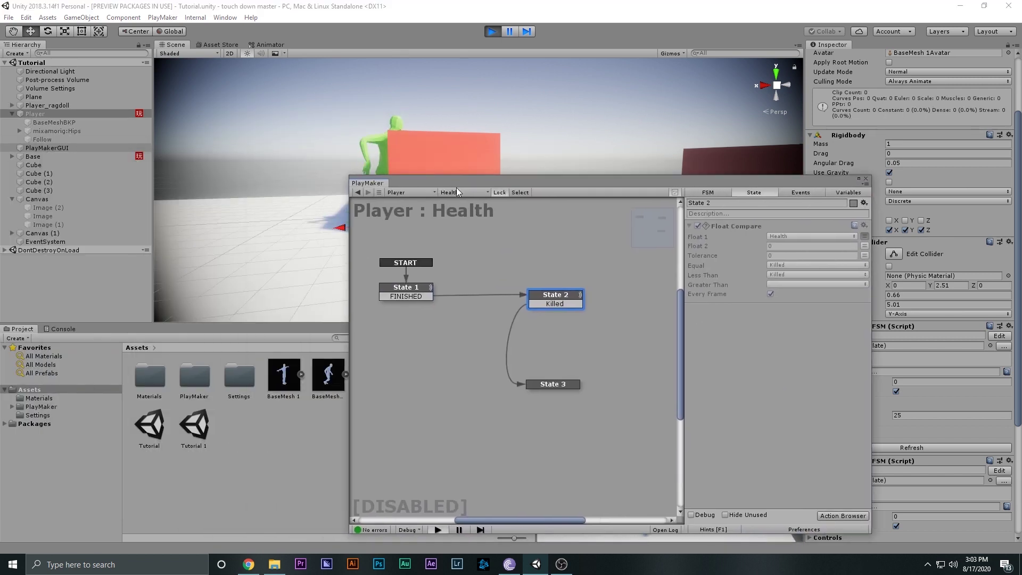
click(40, 105)
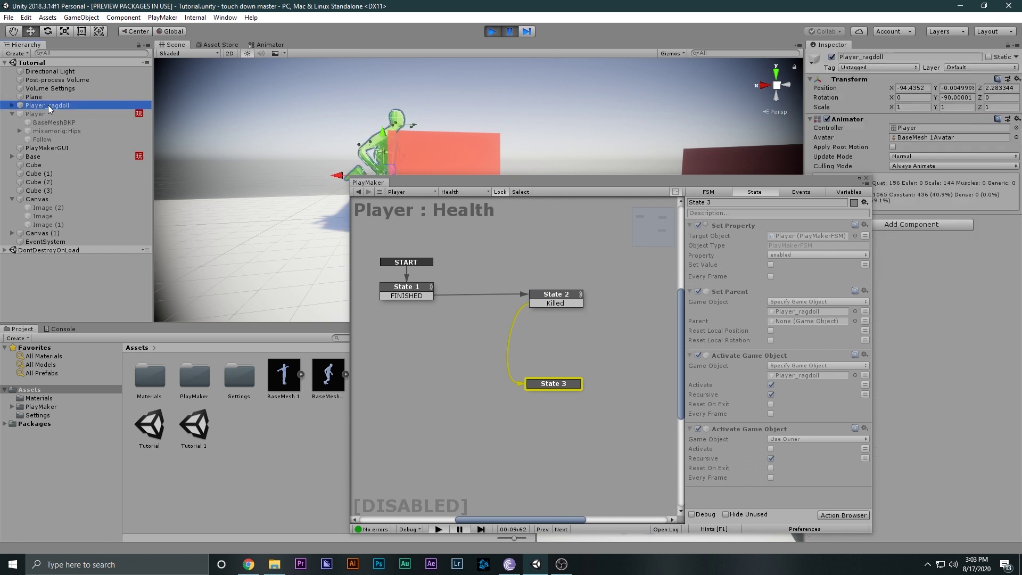
click(493, 33)
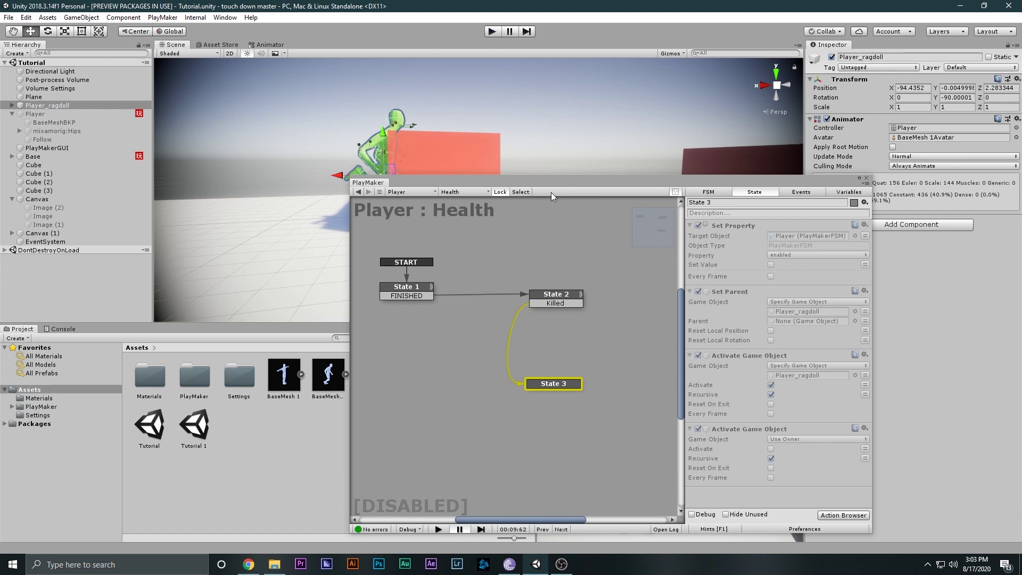
- Add a PlayMaker FSM component to Player_ragdoll and open its FSM for editing
drag(542, 180, 254, 247)
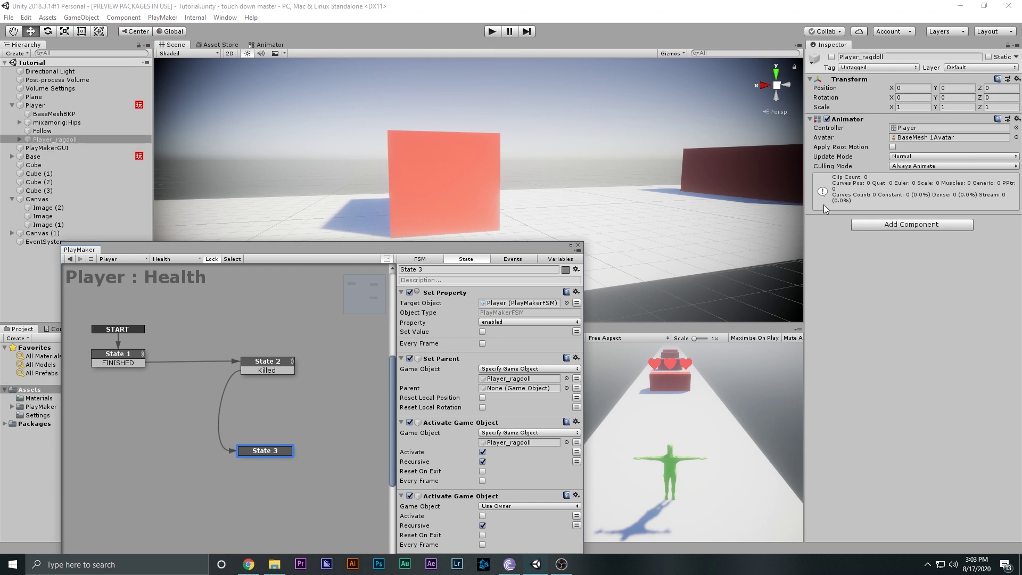
click(883, 224)
click(890, 267)
click(1007, 229)
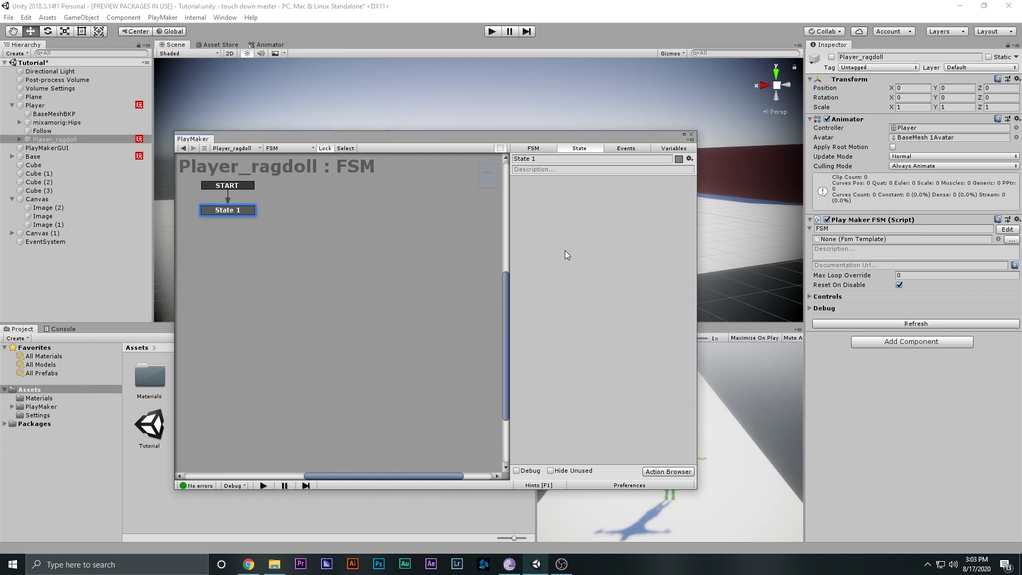
- Add a Wait action to State 1 of the Player_ragdoll FSM and set its Time to 0.5
double_click(565, 254)
text(w)
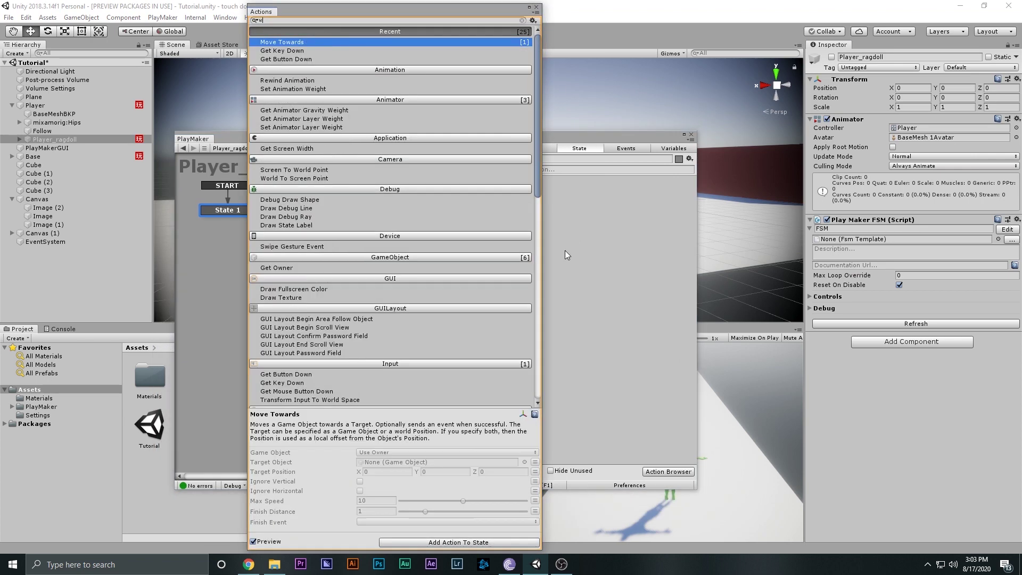
text(a)
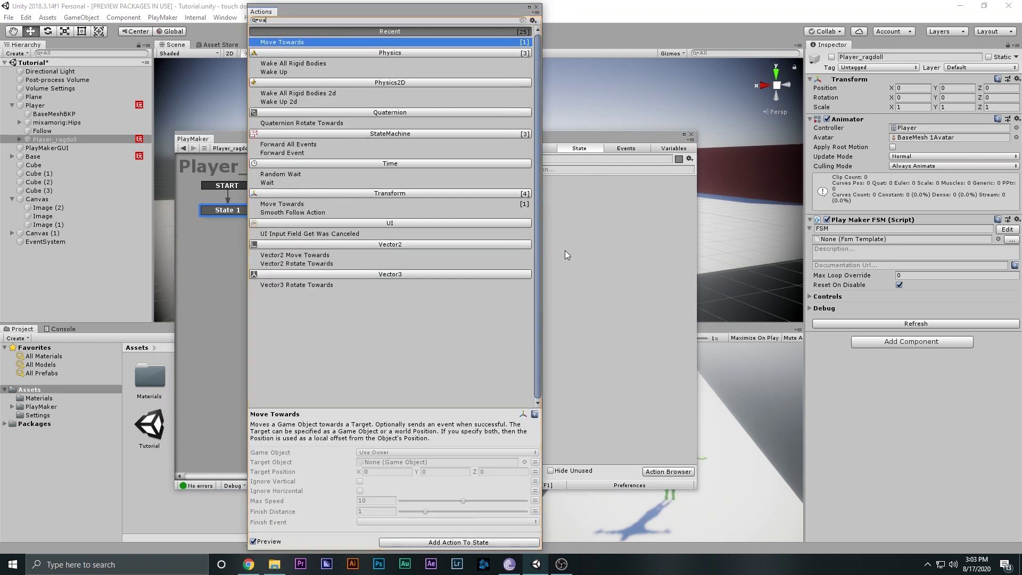
double_click(288, 182)
click(536, 7)
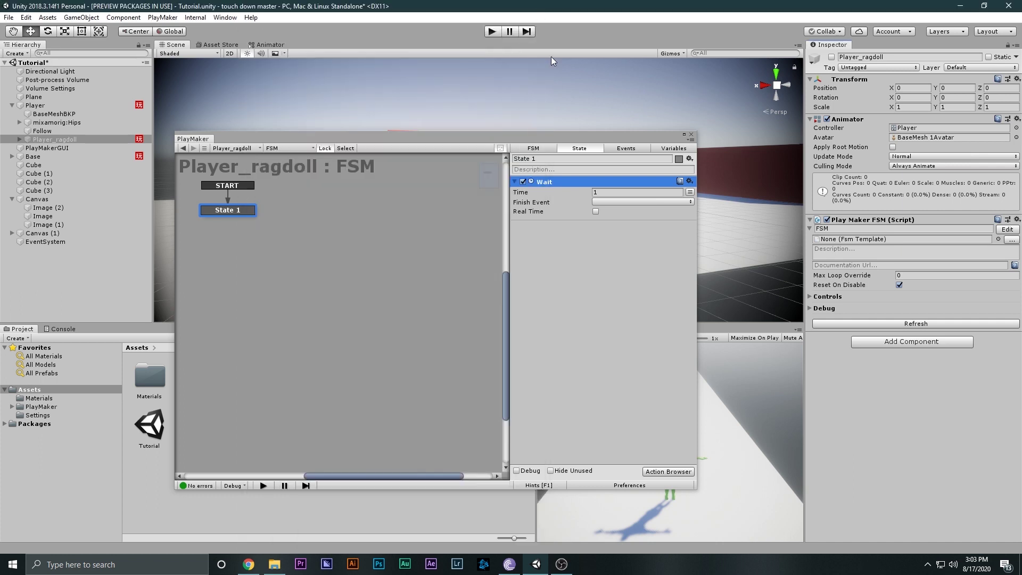
click(615, 191)
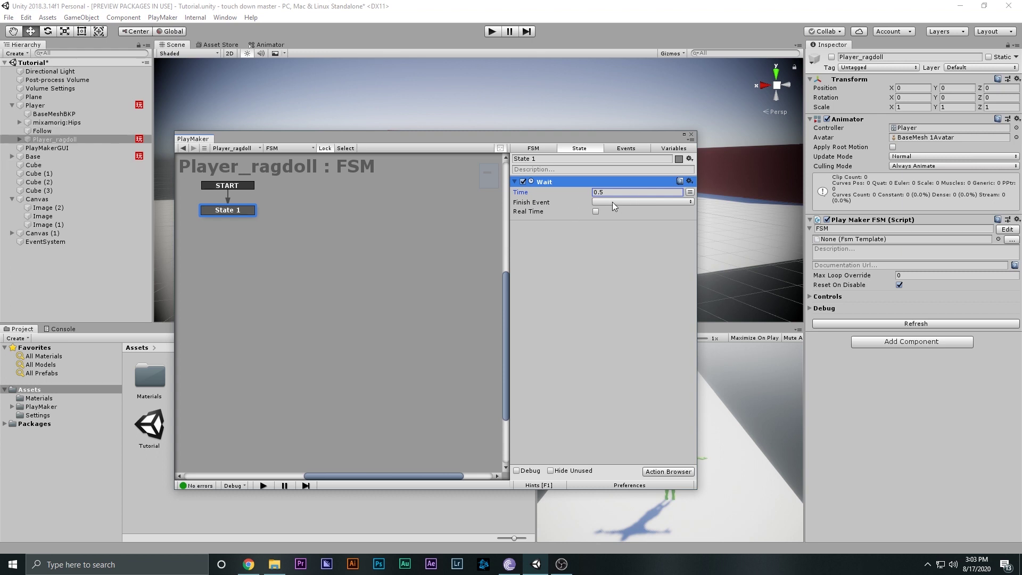
- Create State 2 and link State 1 to it with a FINISHED transition used as the Wait action's Finish Event
ctrl+click(330, 215)
drag(227, 219, 330, 214)
click(227, 211)
click(641, 202)
- Add a Set Property action to State 2 for the Player_ragdoll Animator, with property enabled and Set Value off
click(351, 215)
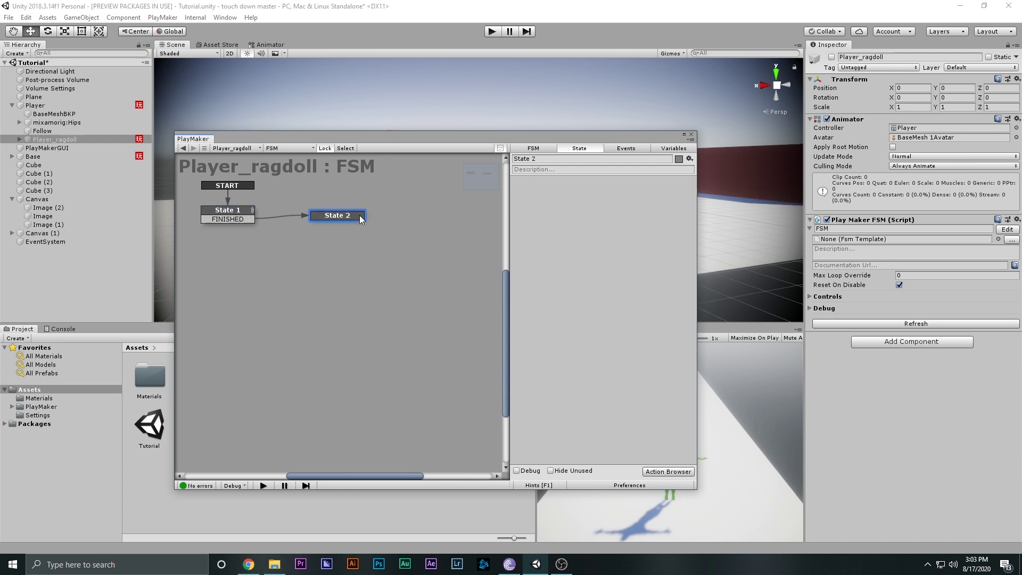
right_click(602, 220)
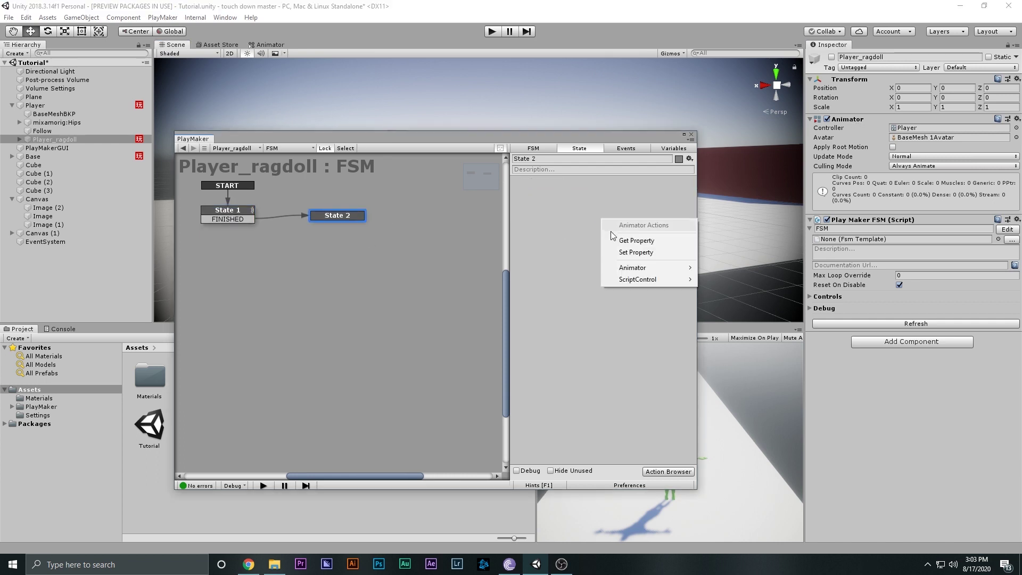
click(636, 252)
click(644, 211)
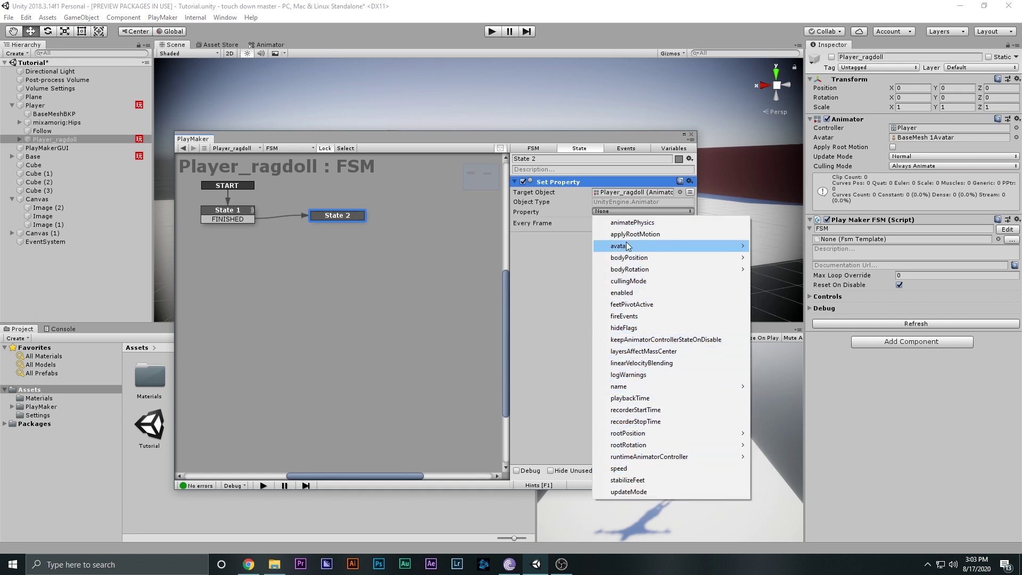
click(637, 293)
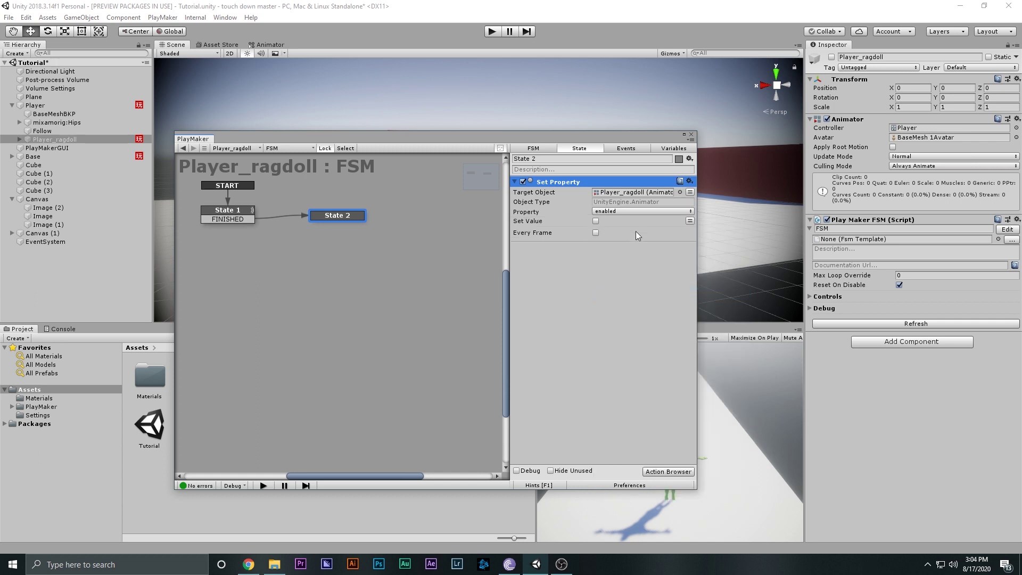
click(235, 217)
click(335, 216)
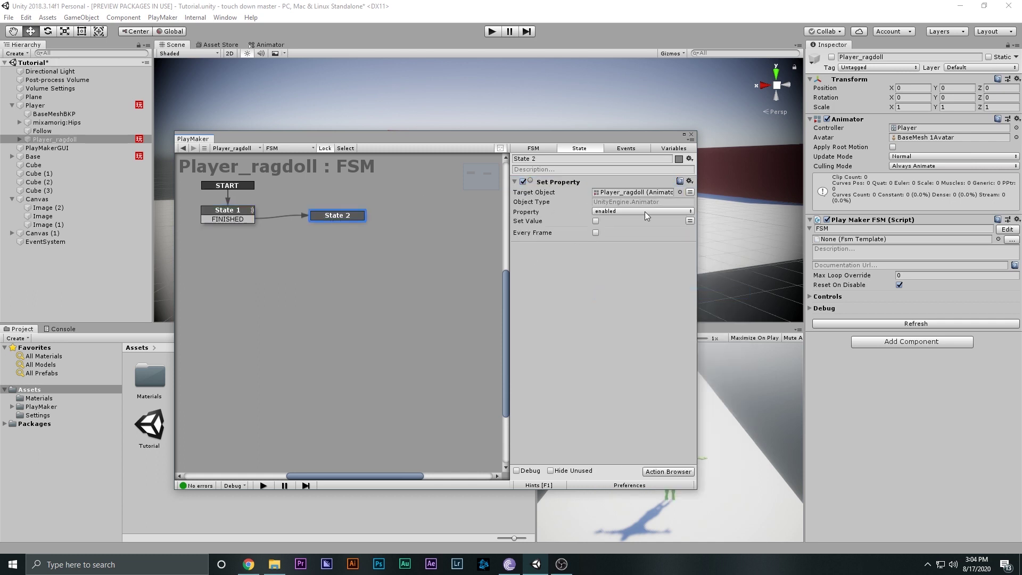
- Close the FSM editor, run the game until all three hearts are lost, and stop it
click(692, 135)
key(ctrl+p)
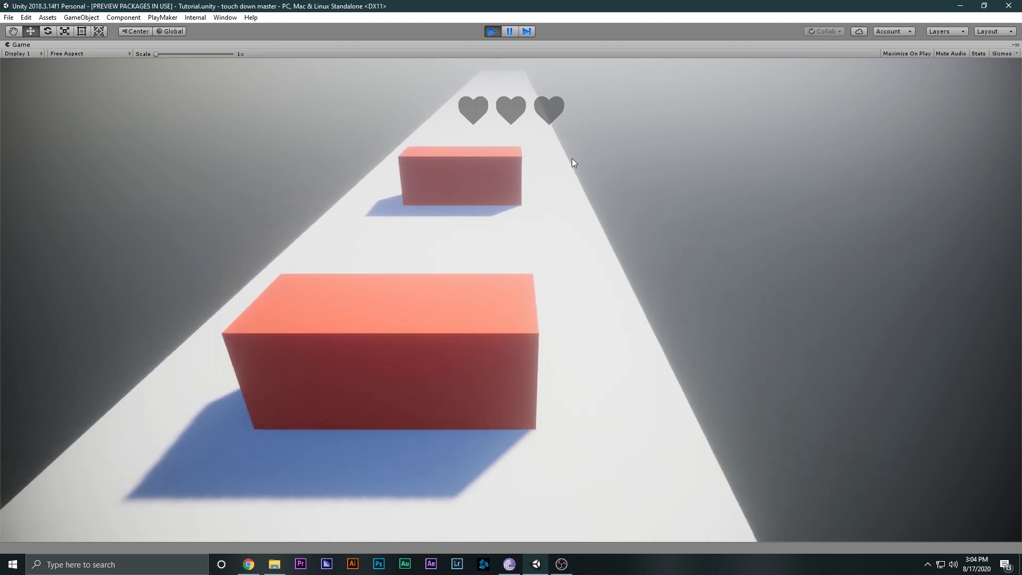
click(491, 32)
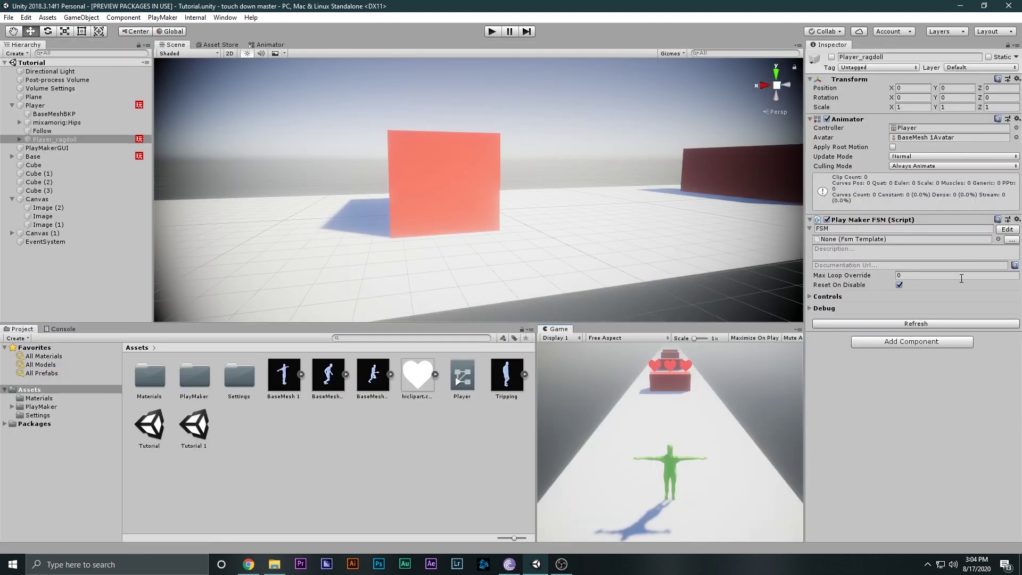
- Change the Time of the Wait action in State 1 of the Player_ragdoll FSM
click(1008, 229)
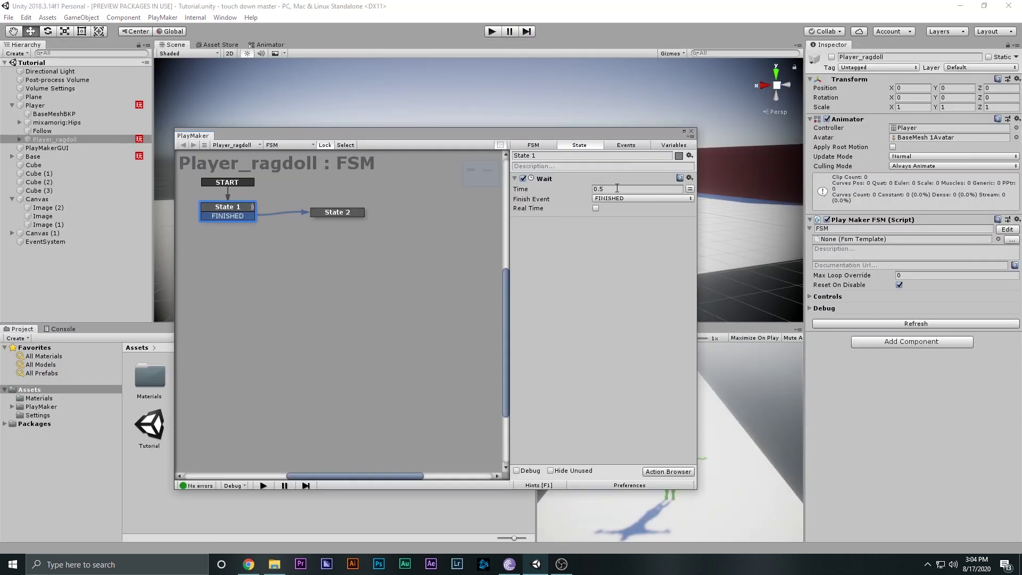
click(618, 188)
click(691, 131)
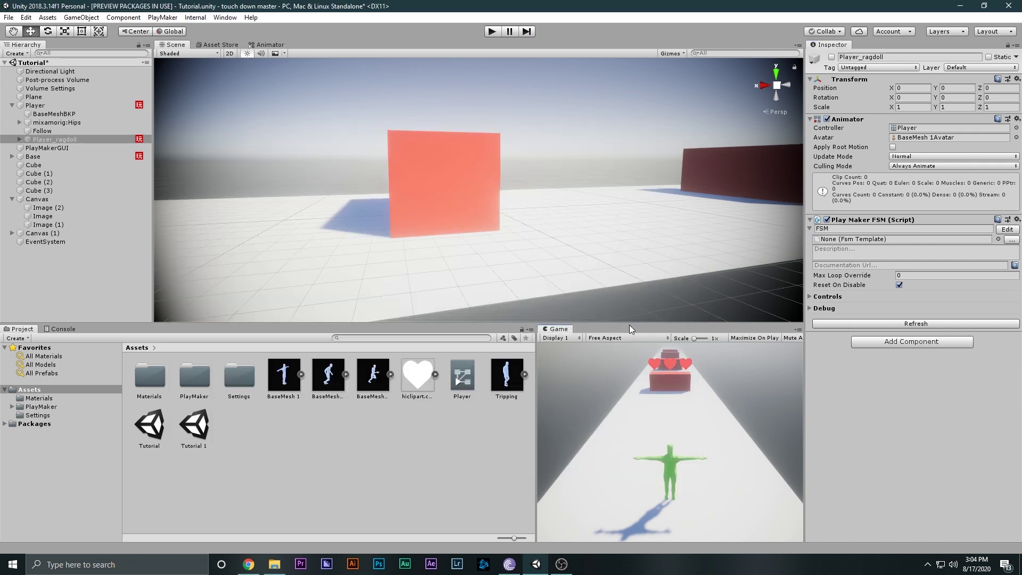
- Run the game twice to test how the Player turns into the ragdoll after losing every heart, stopping each run
click(492, 31)
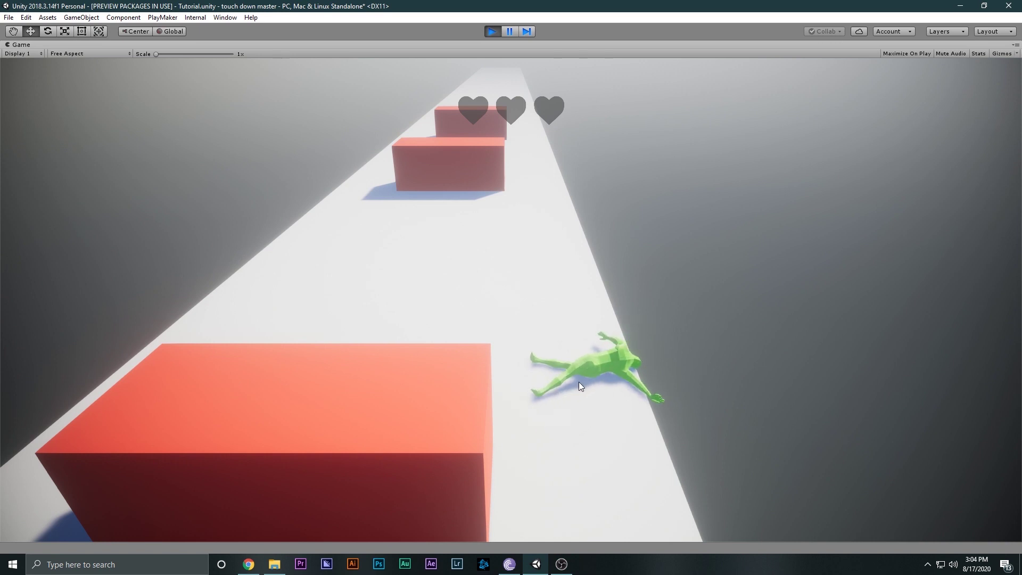
click(489, 33)
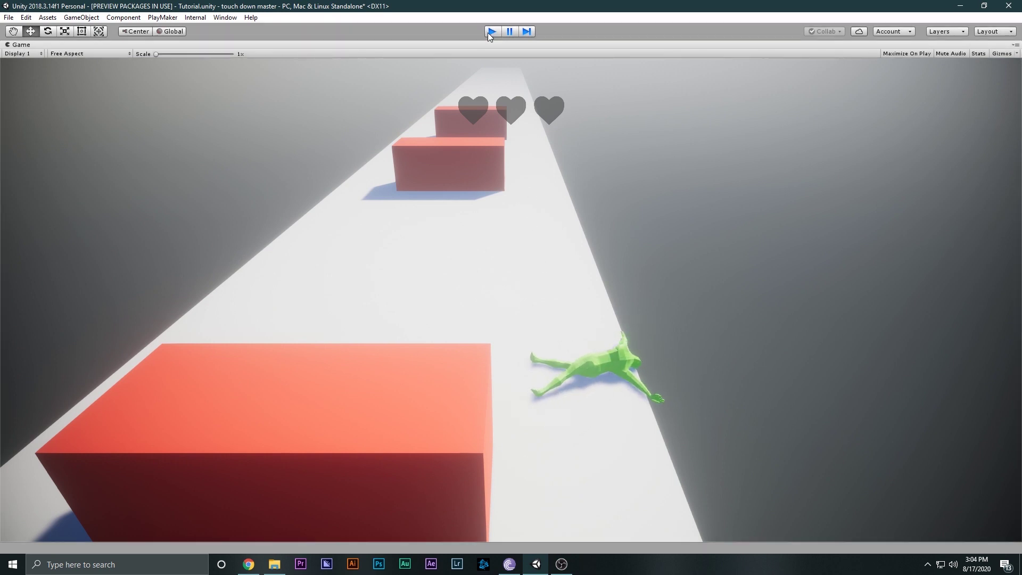
click(489, 32)
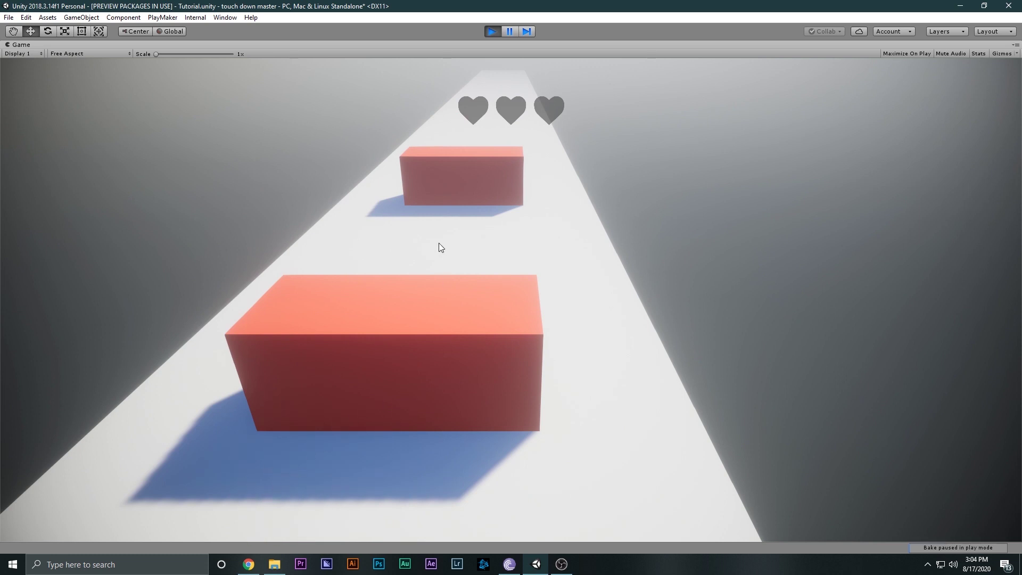
click(489, 31)
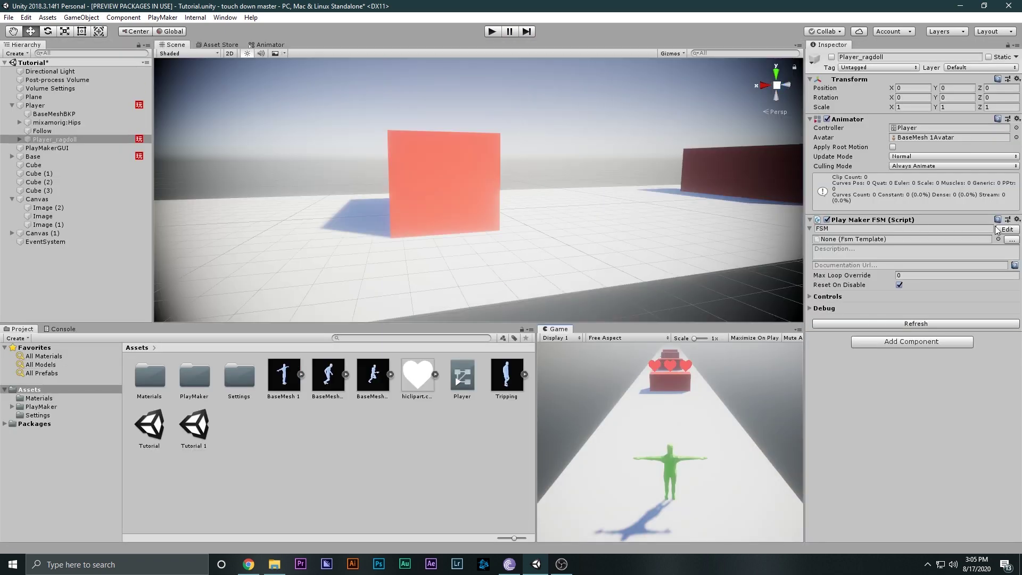
- Add an Add Force action to State 2 of the Player_ragdoll FSM
click(998, 230)
click(341, 208)
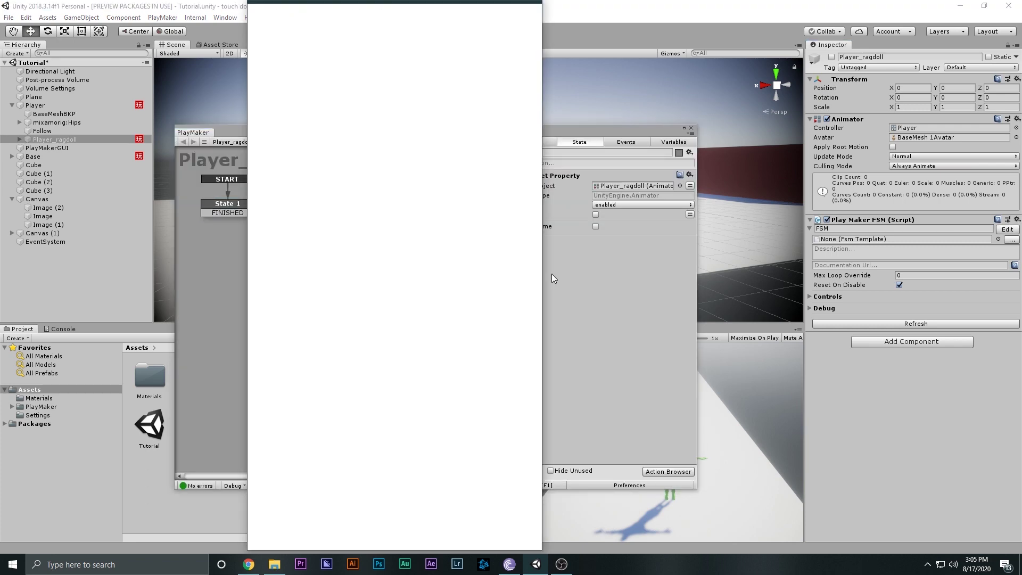
double_click(311, 39)
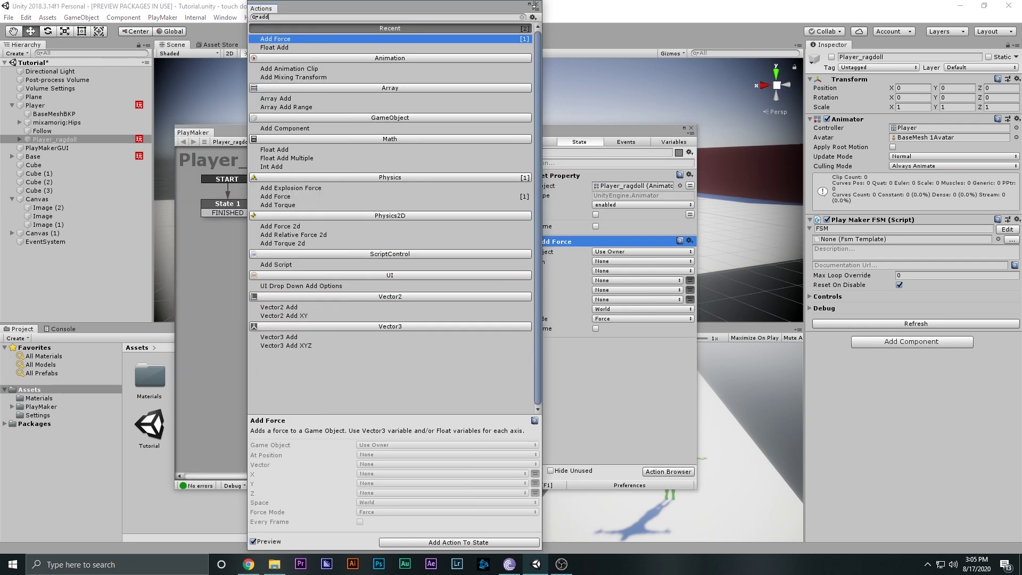
click(536, 4)
- Set the Add Force action to Specify Game Object and assign the mixamorig:Hips of Player_ragdoll
click(20, 139)
click(73, 158)
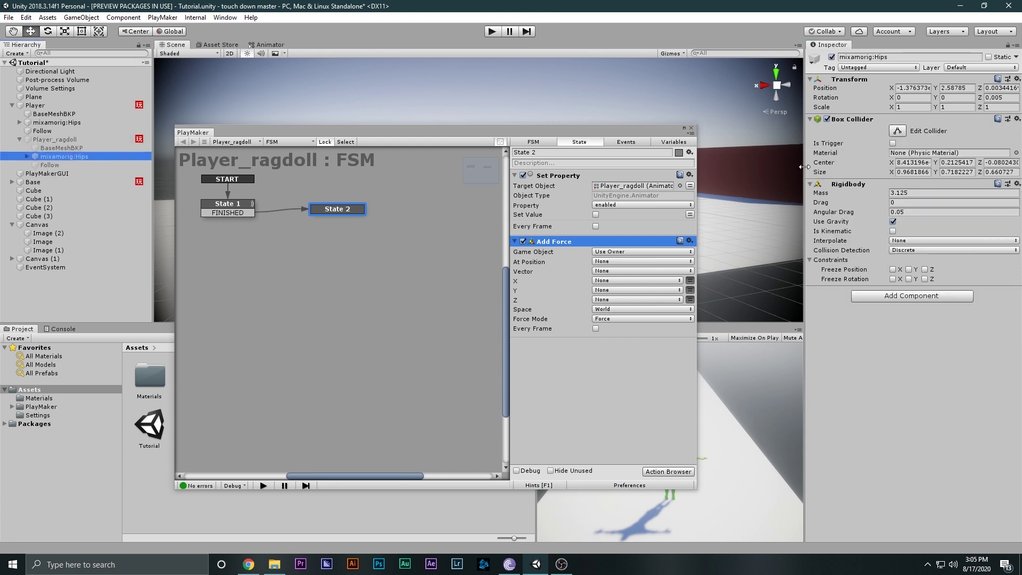
click(56, 139)
click(71, 159)
click(643, 251)
click(623, 260)
drag(38, 158, 640, 262)
- Frame the ragdoll's hips in the scene and check the X direction with a trial move that is undone
drag(606, 132, 479, 340)
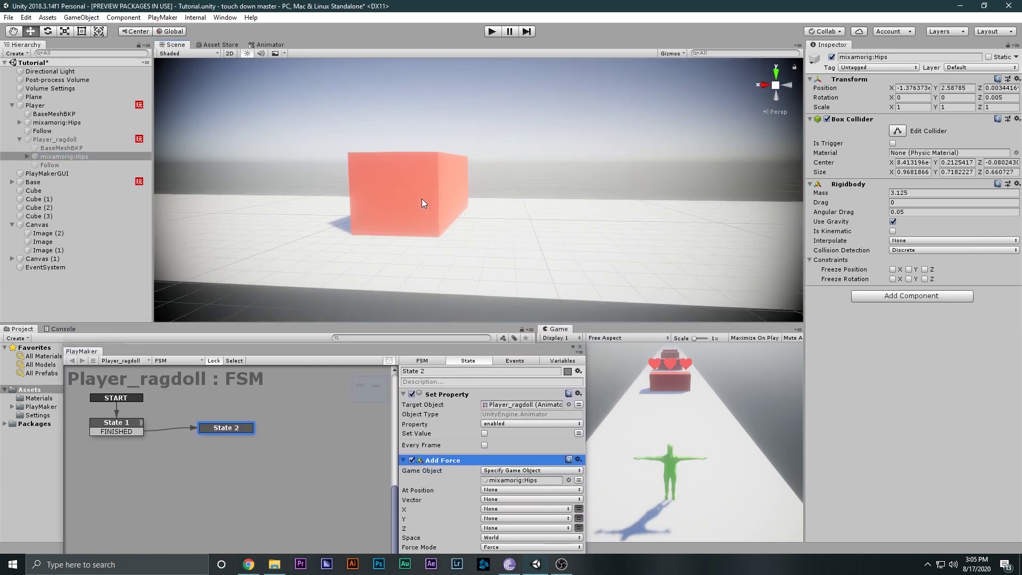
key(f)
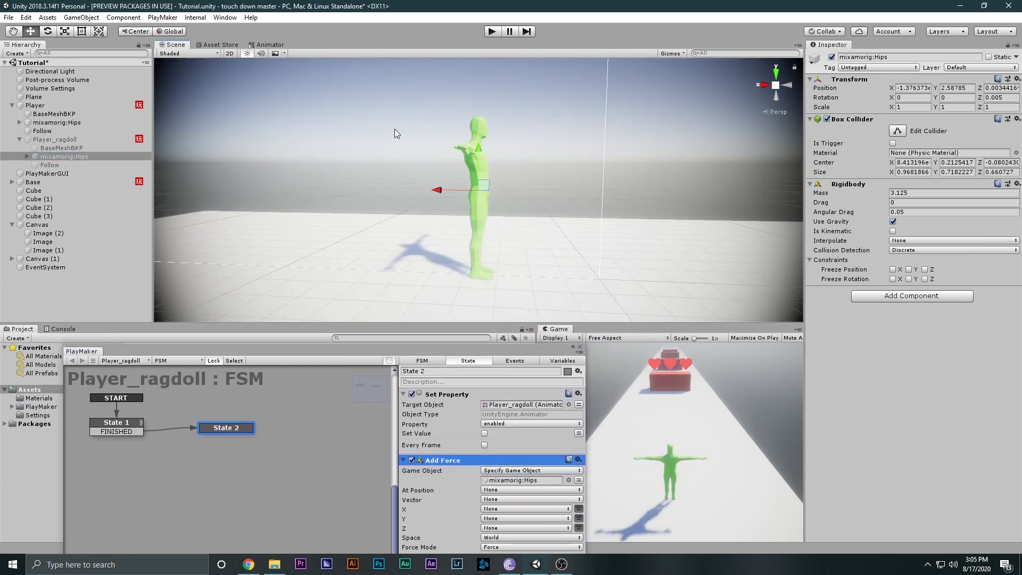
drag(442, 193, 466, 197)
key(ctrl+z)
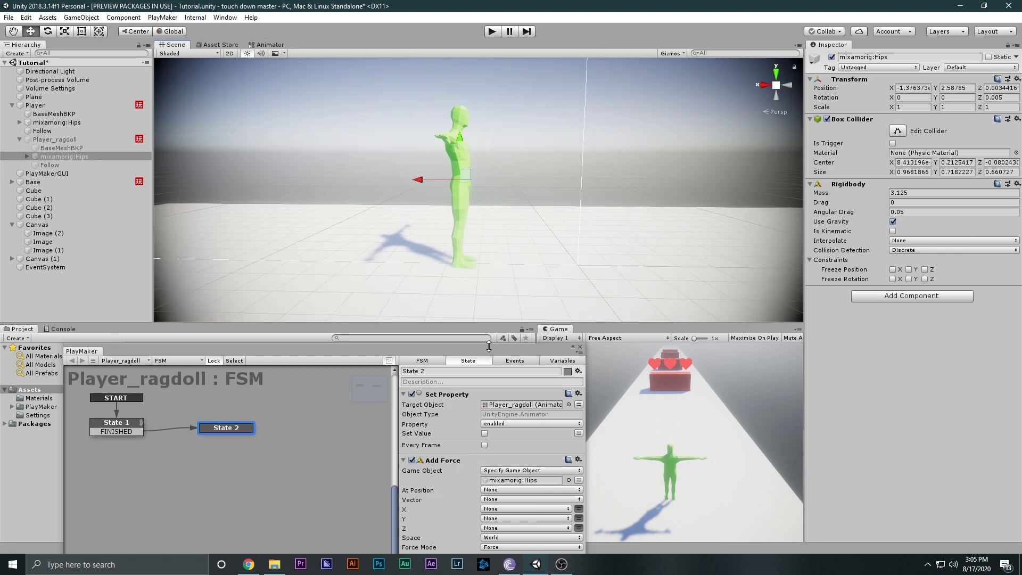
- Give the Add Force action an X value of -700
drag(81, 351, 105, 221)
click(601, 379)
click(566, 377)
text(-)
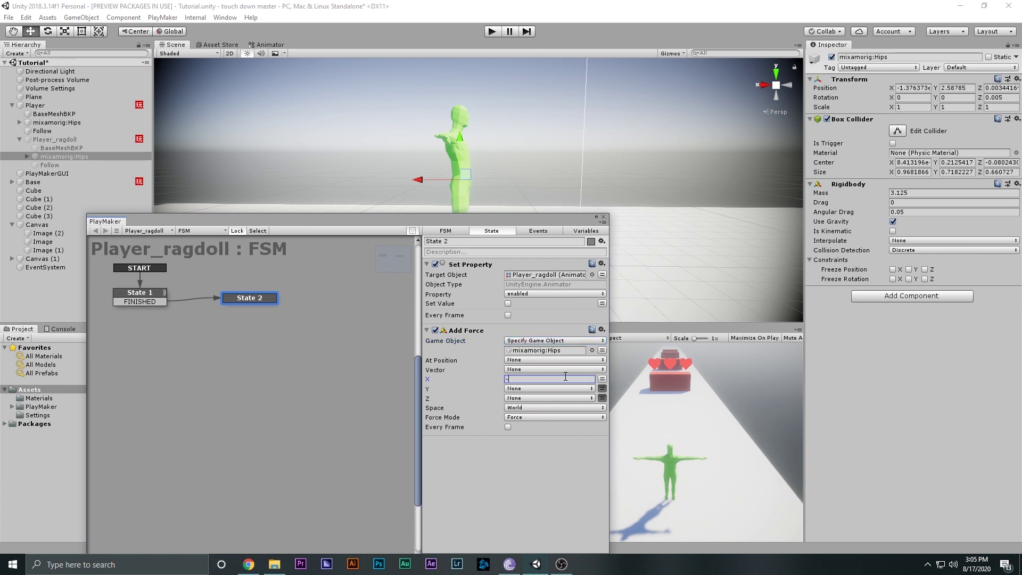
text(700)
click(290, 273)
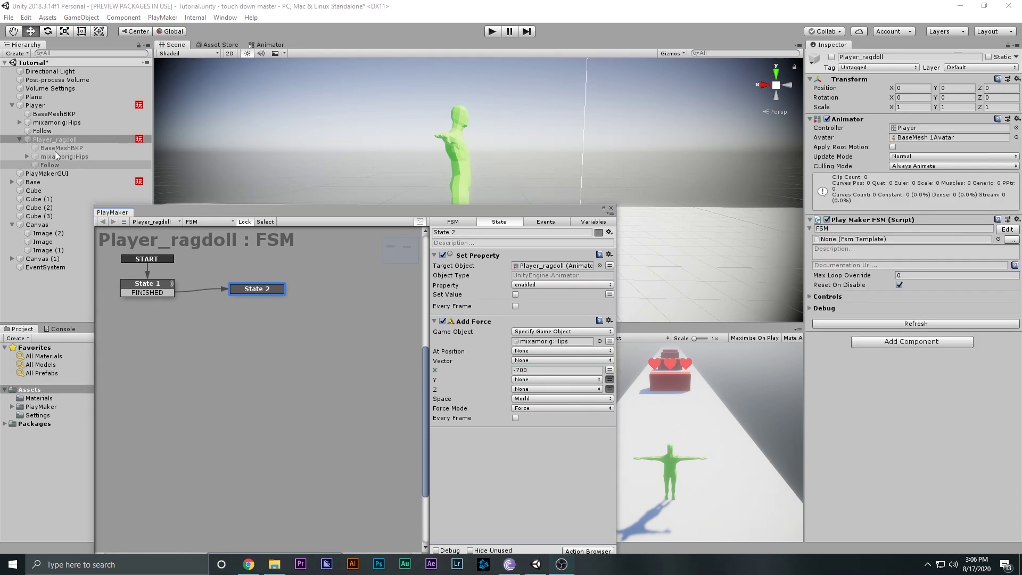
- Unparent Player_ragdoll from Player and swap their activation, with Player off and Player_ragdoll on
drag(40, 139, 51, 102)
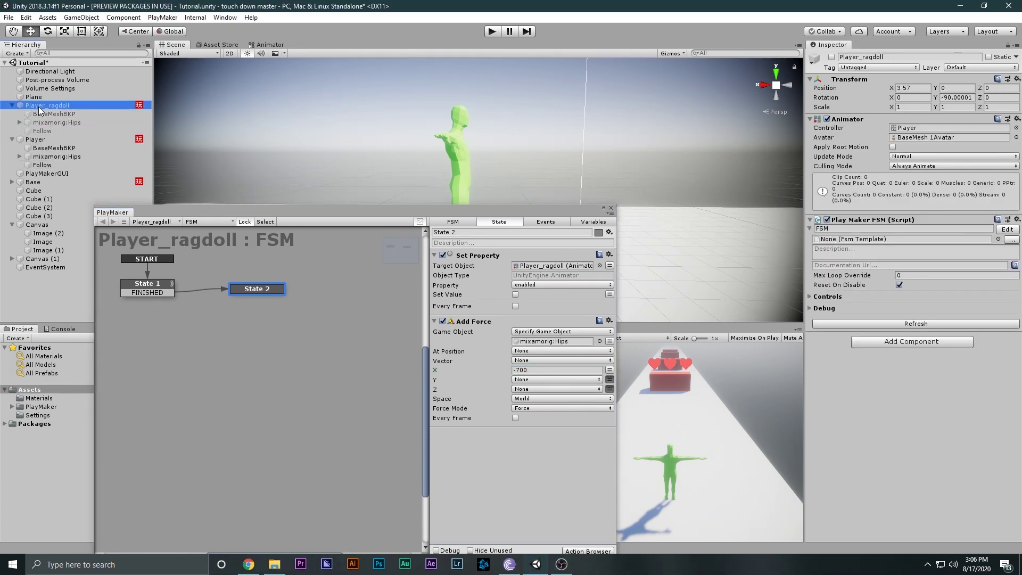
click(27, 142)
click(832, 57)
click(45, 106)
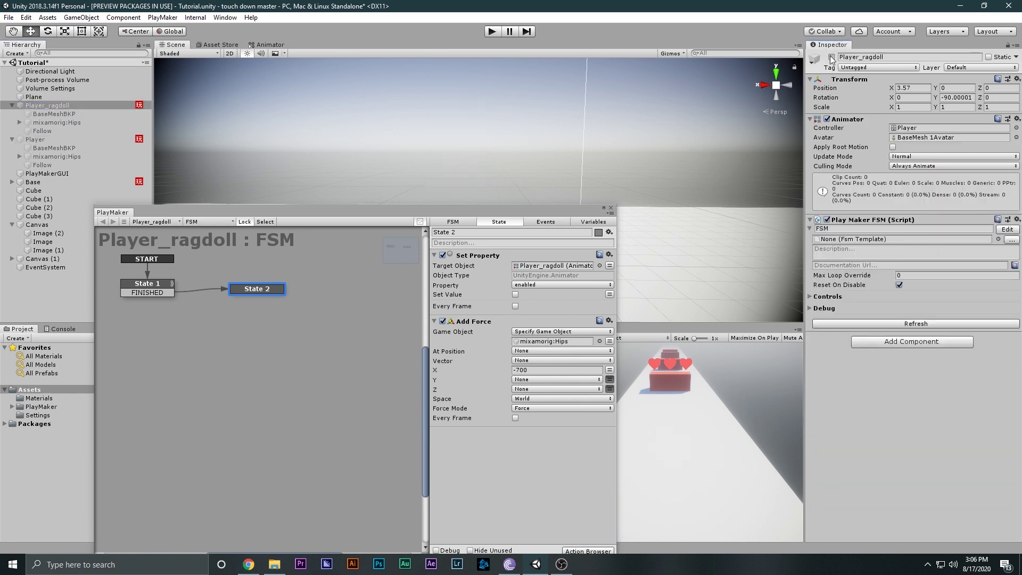
click(832, 57)
drag(495, 212, 379, 235)
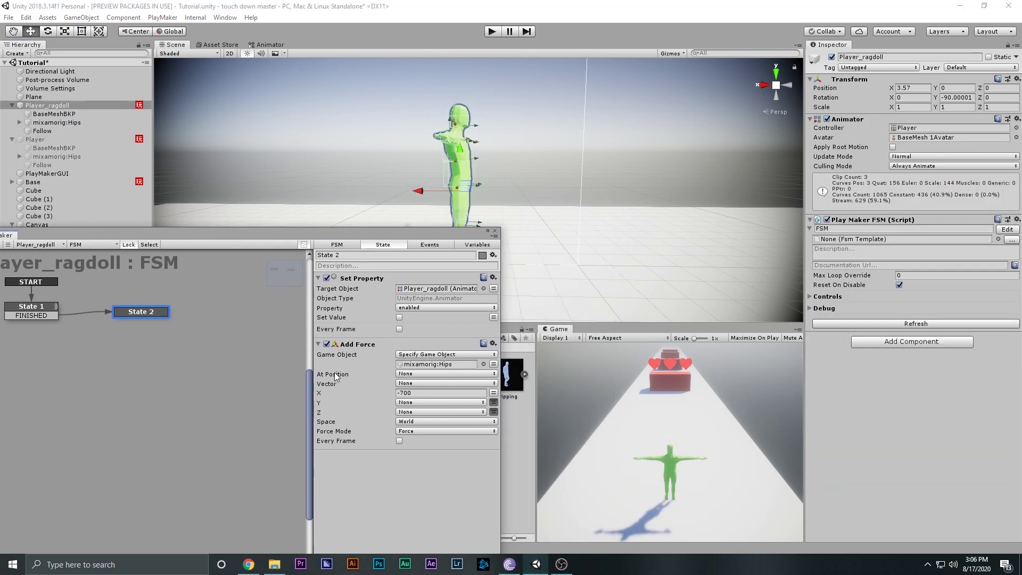
- Test the ragdoll's force in play mode with Every Frame enabled, and stop the run
click(490, 32)
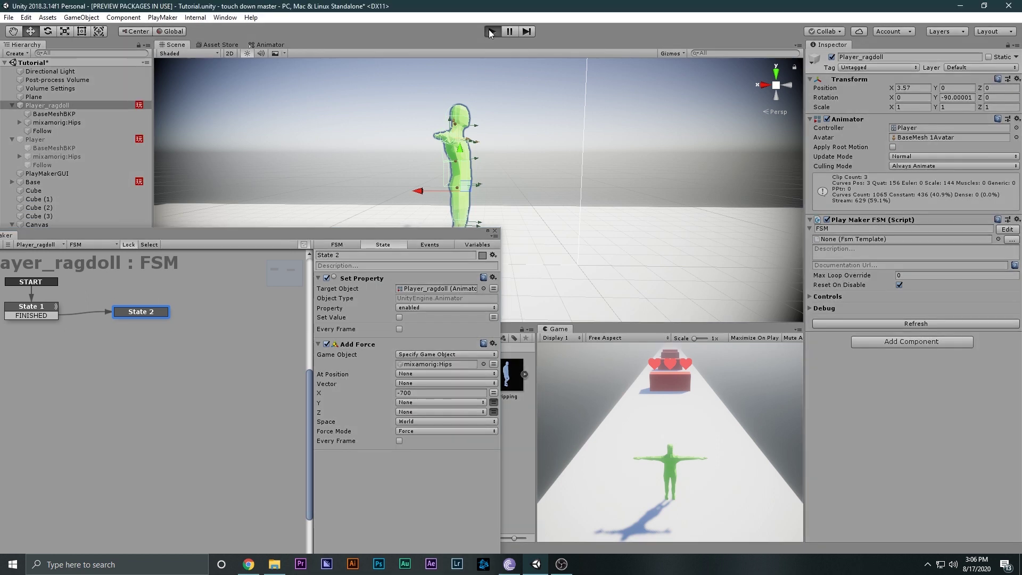
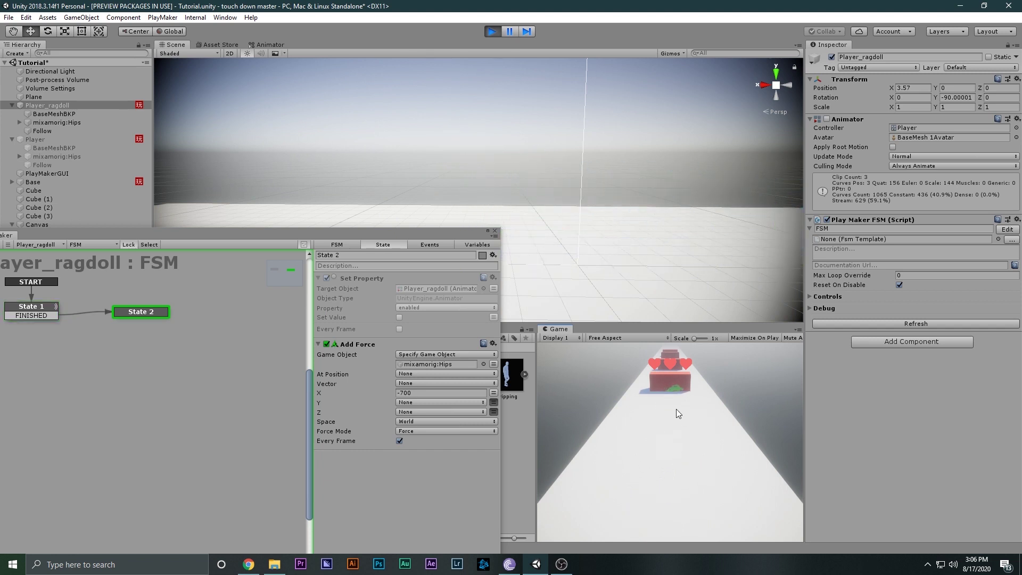
click(495, 31)
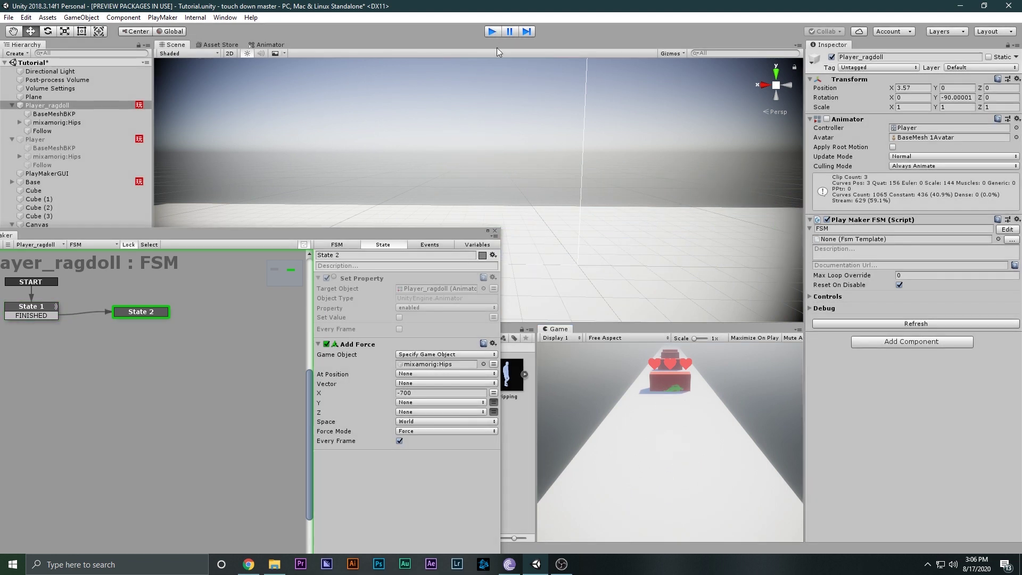
click(399, 441)
- Set the Add Force X value to -5000 and test it in a short run of the scene
click(419, 393)
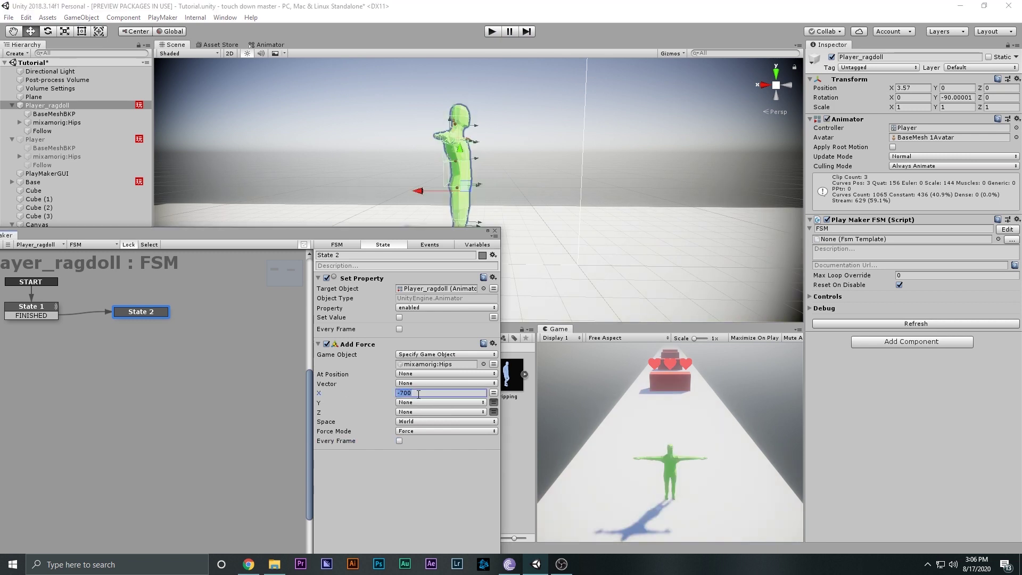
text(-5000)
click(491, 35)
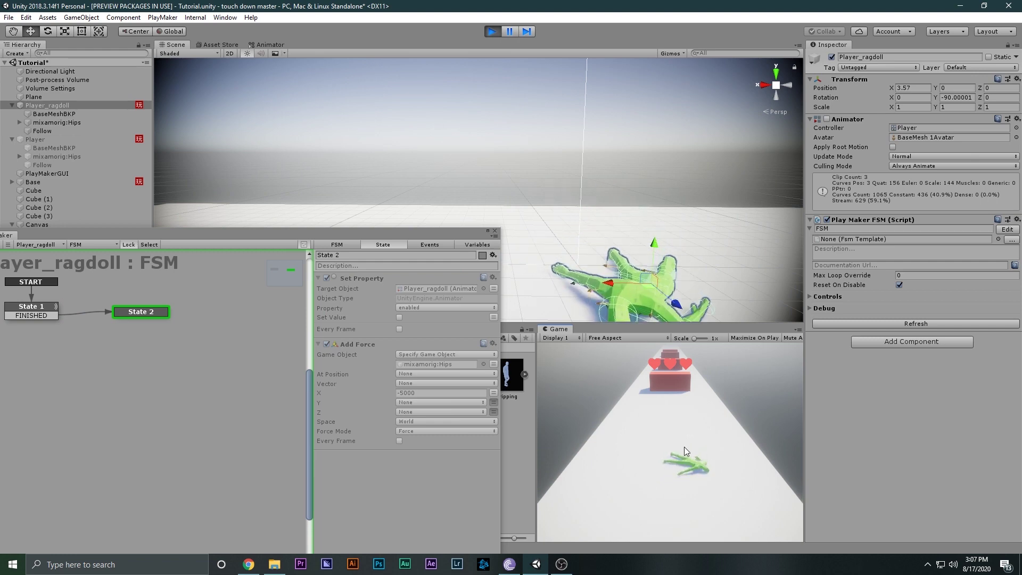
click(491, 31)
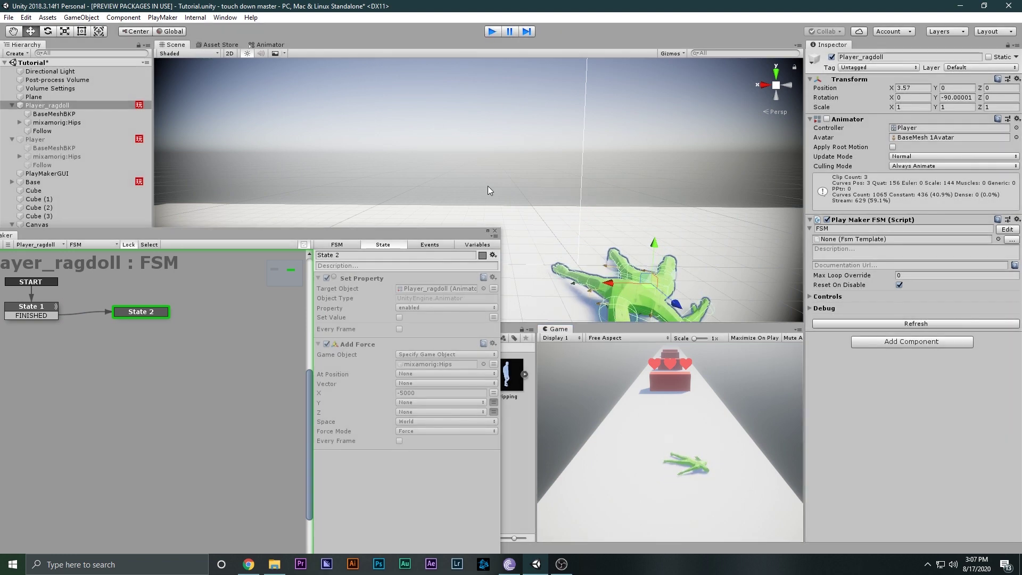
- Set the Add Force X value to -10000 and test the ragdoll's push in a short run of the scene
click(425, 393)
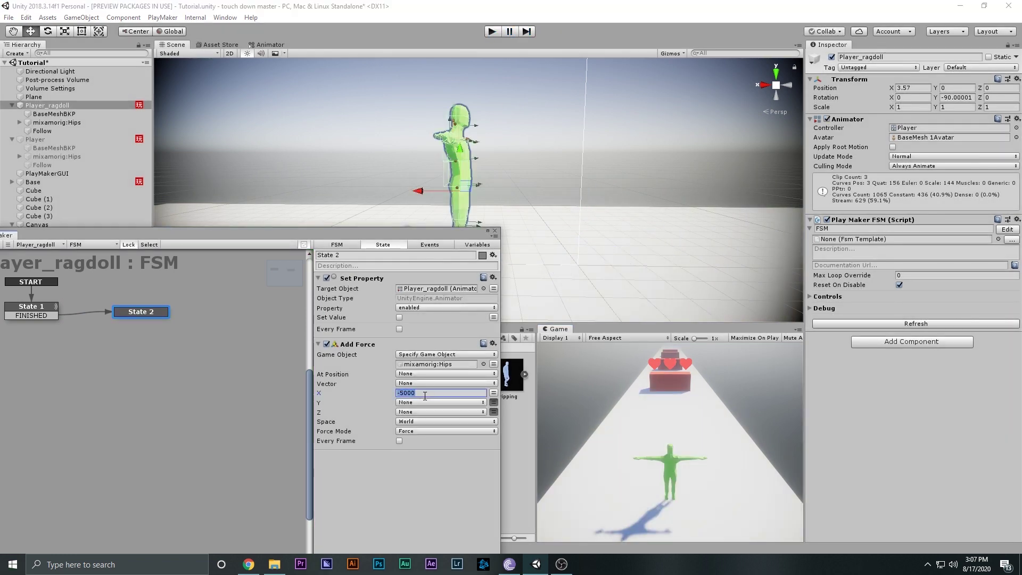
text(-10000)
click(492, 32)
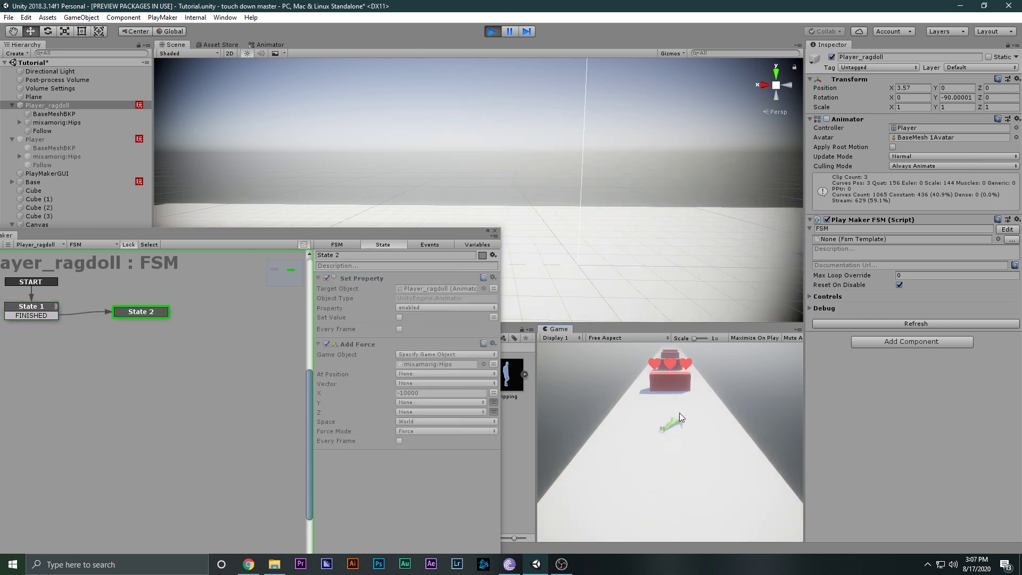
click(494, 32)
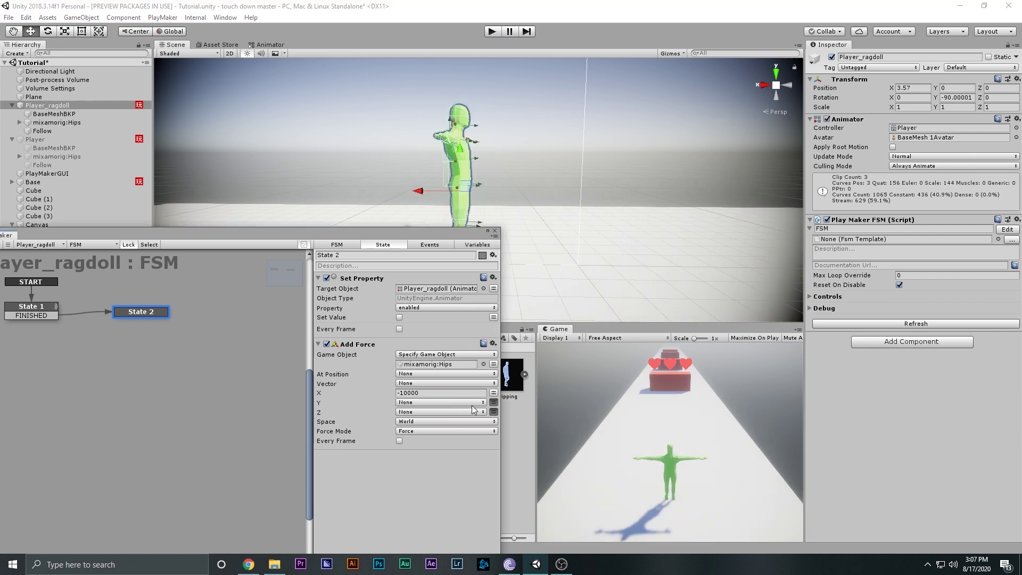
- Give the Add Force action a Y value of 8000 and test the ragdoll's launch in a short run
click(494, 403)
click(456, 402)
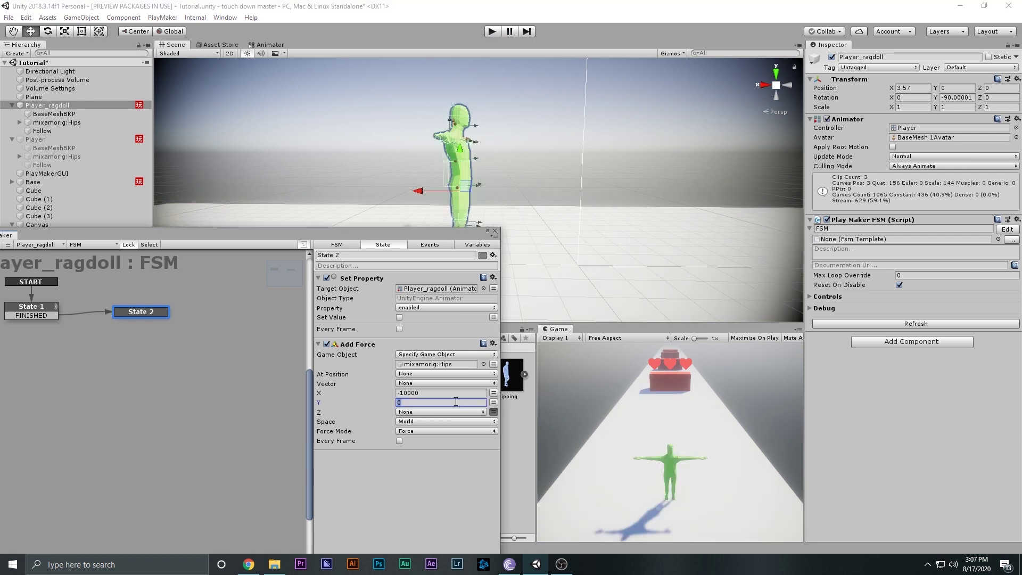
text(8000)
click(492, 30)
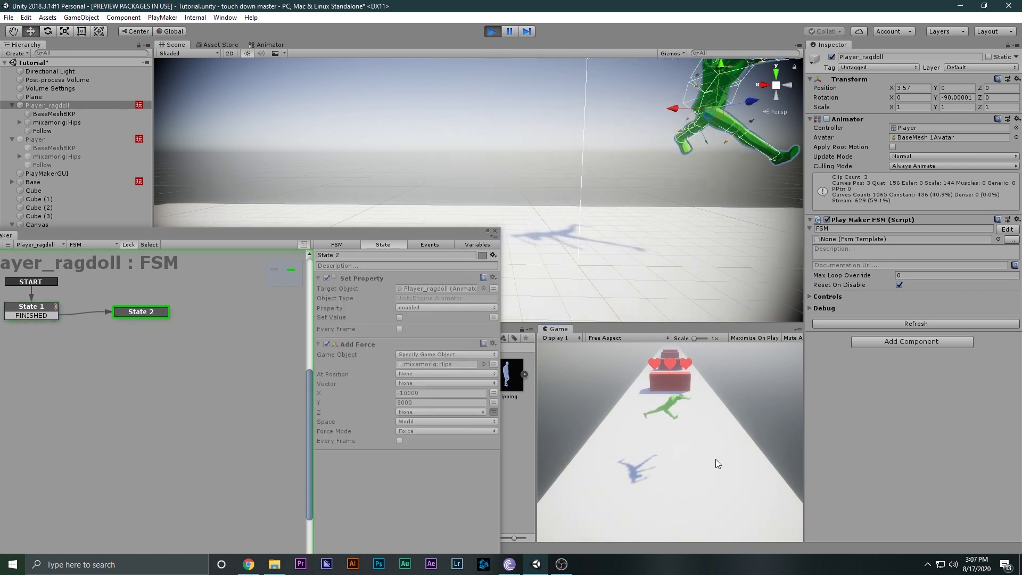
click(494, 30)
- Play-test the obstacle run with the Player character, stop it, and start a fresh run from the beginning
click(493, 30)
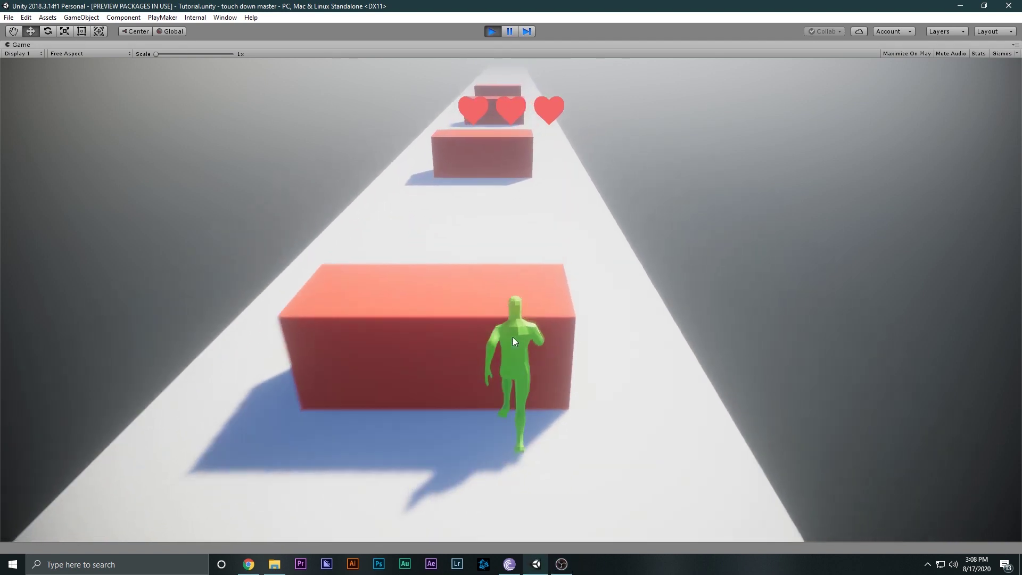
key(ctrl+p)
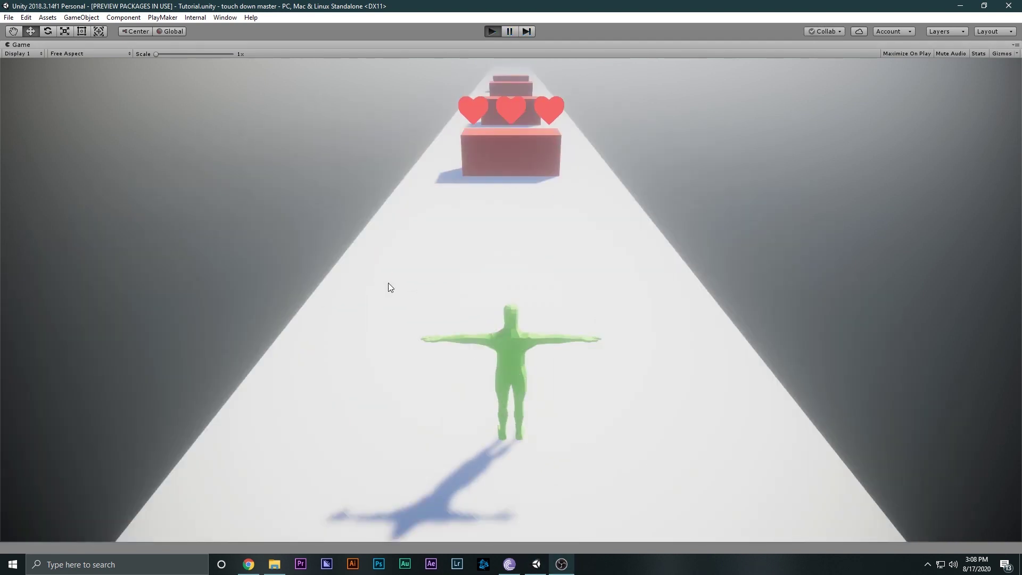
key(ctrl+p)
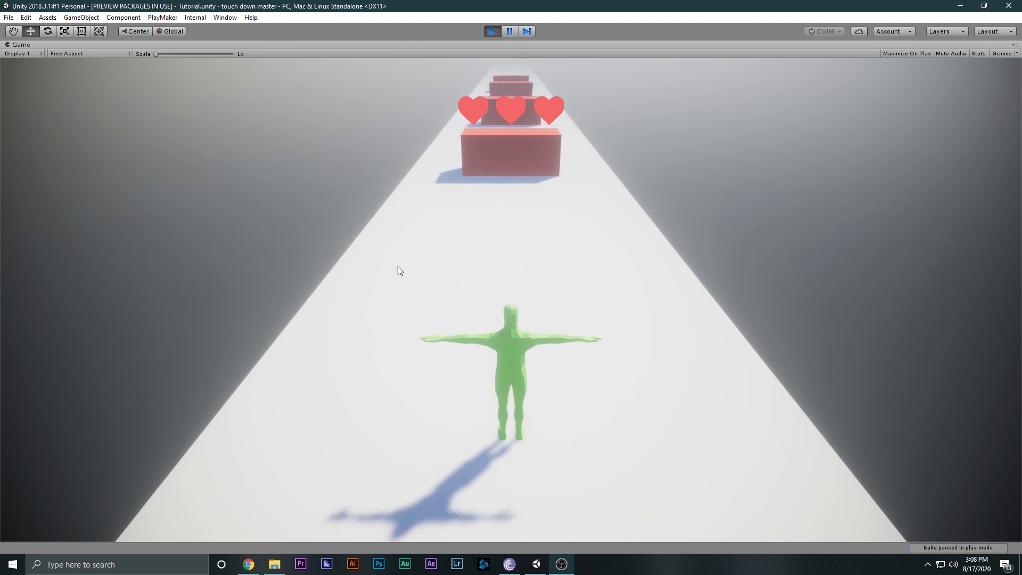